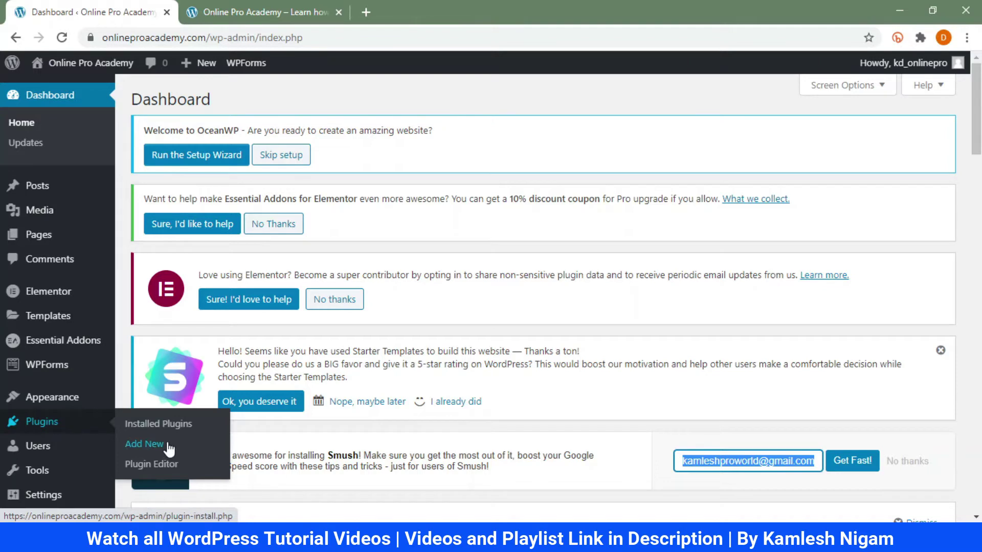
Step: Open the page for adding new plugins and search for "w3 total"
click(144, 444)
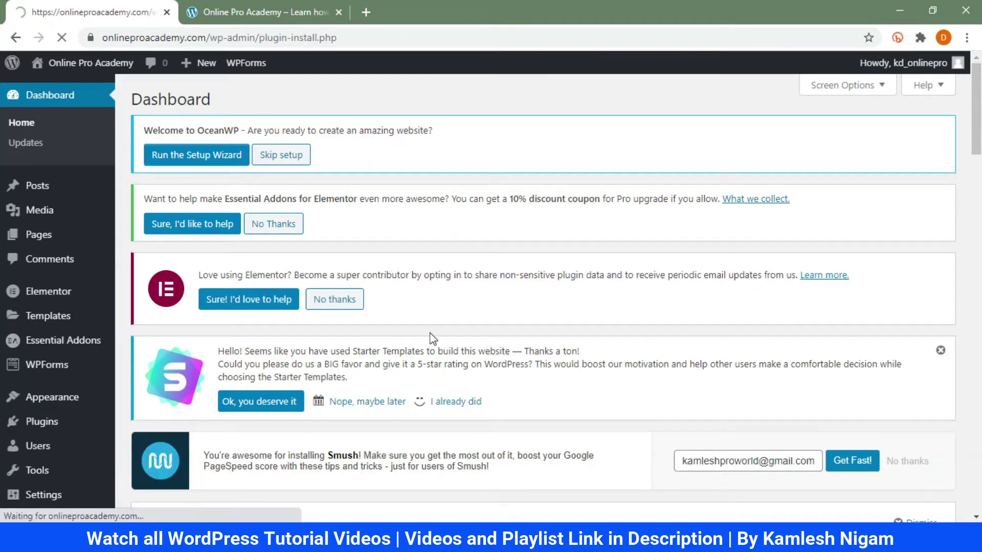
scroll(792, 341, down, 3)
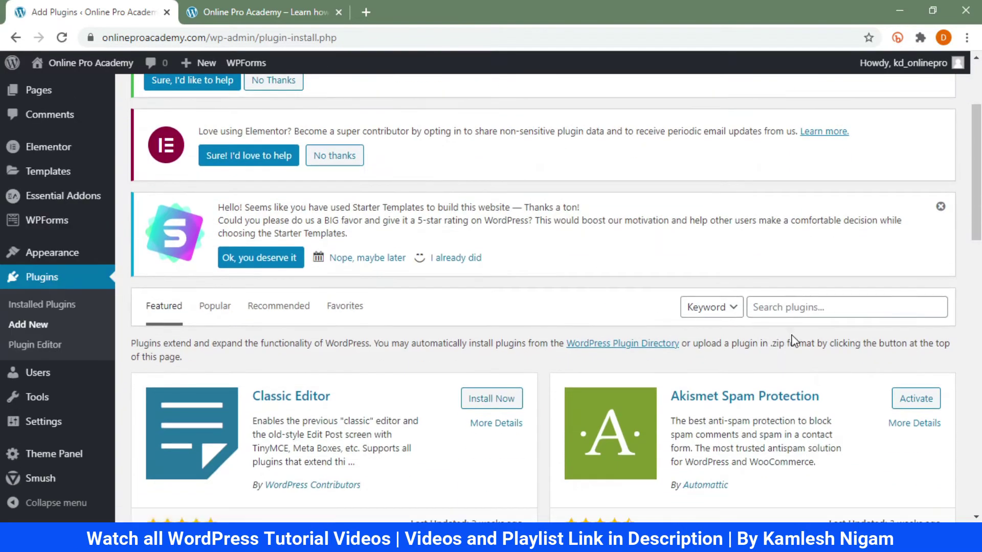
click(801, 306)
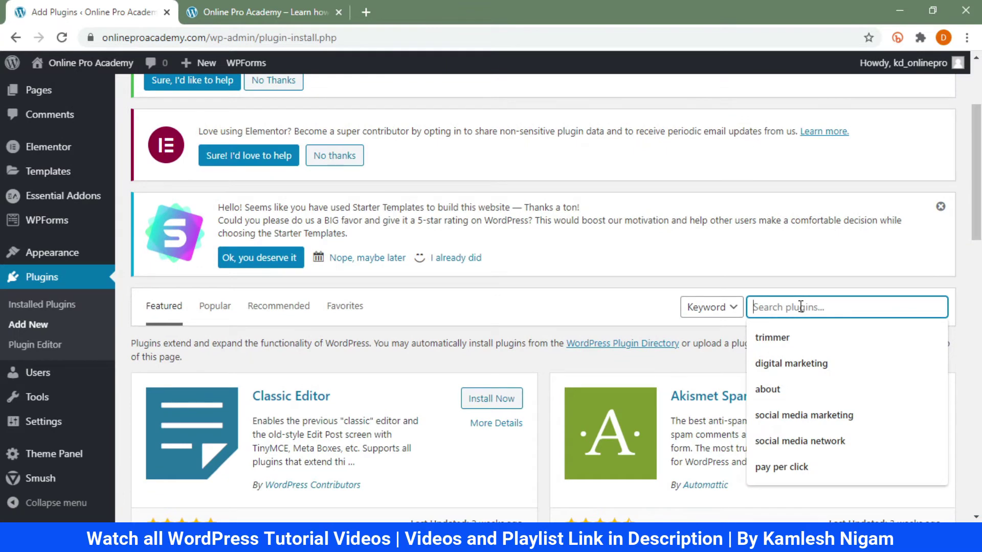
text(w3)
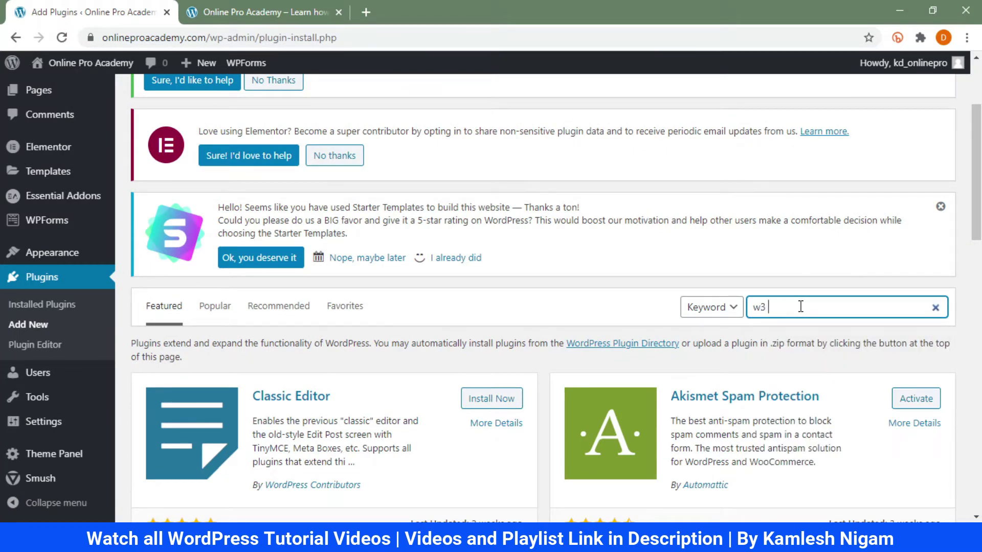
text( total)
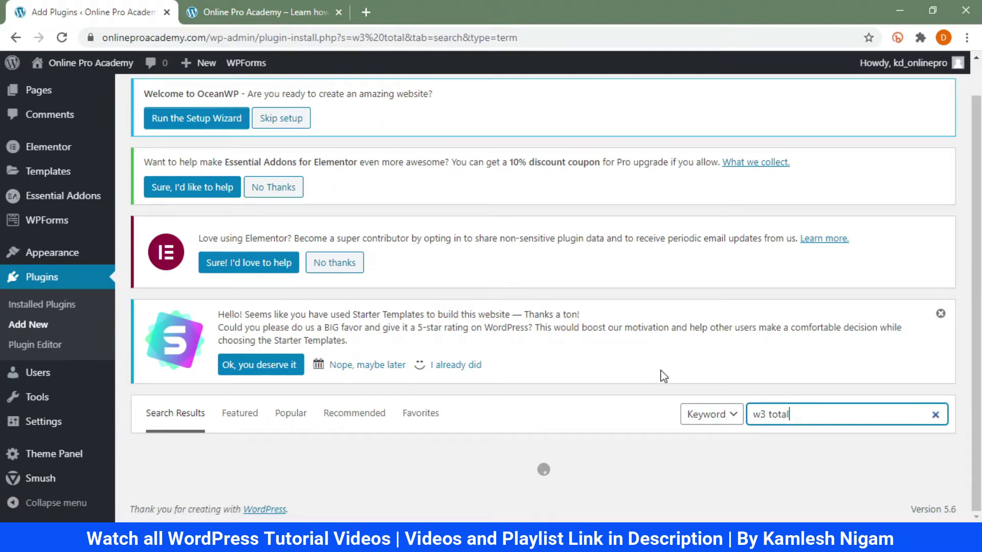
Step: Install and activate the W3 Total Cache plugin
scroll(663, 377, down, 5)
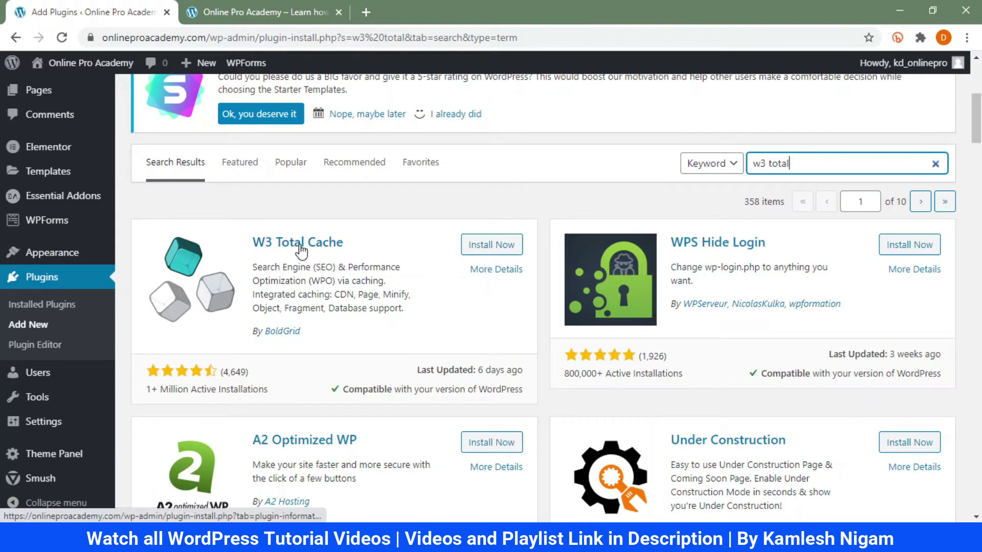
click(483, 246)
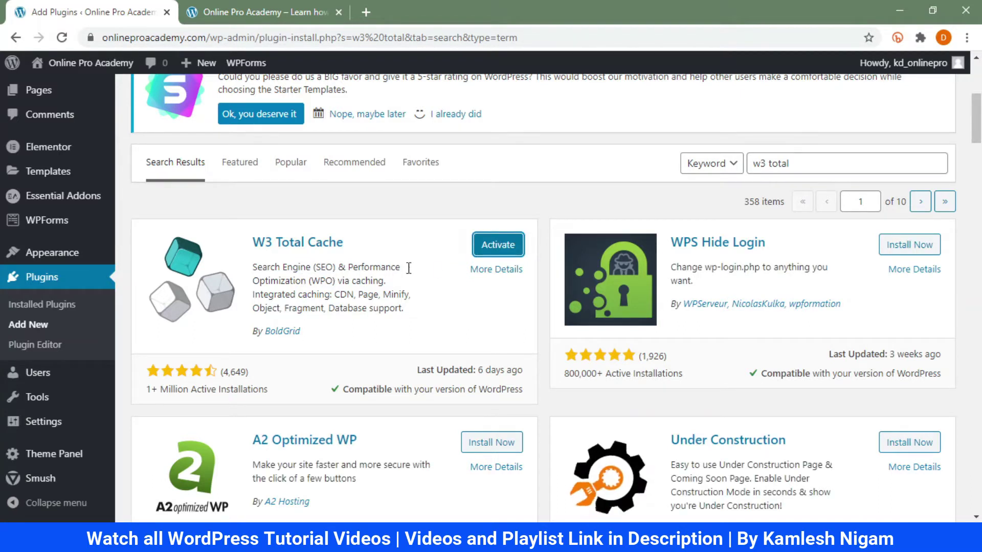
click(494, 250)
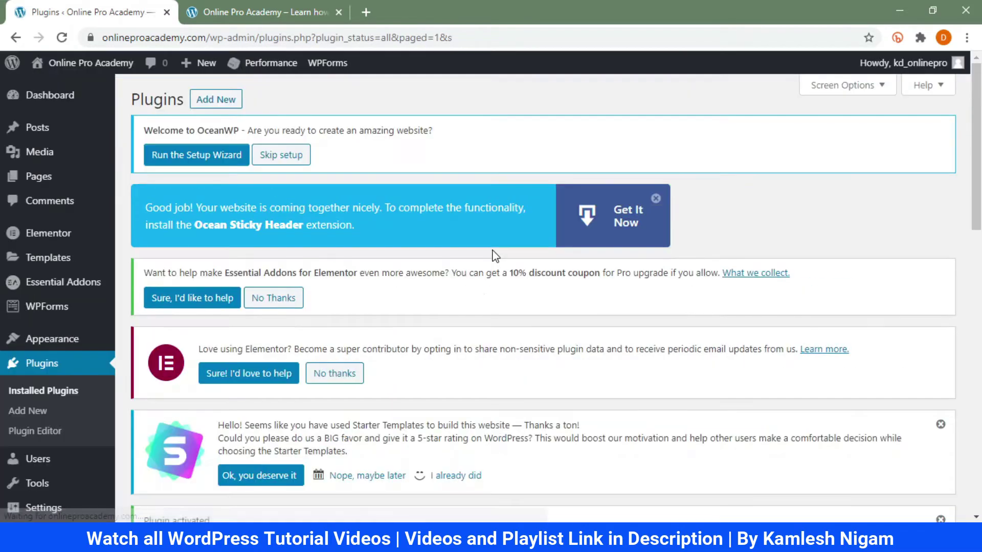
Step: Check the installed plugins list for W3 Total Cache and look over the Performance options it adds
scroll(494, 252, down, 10)
scroll(494, 256, down, 6)
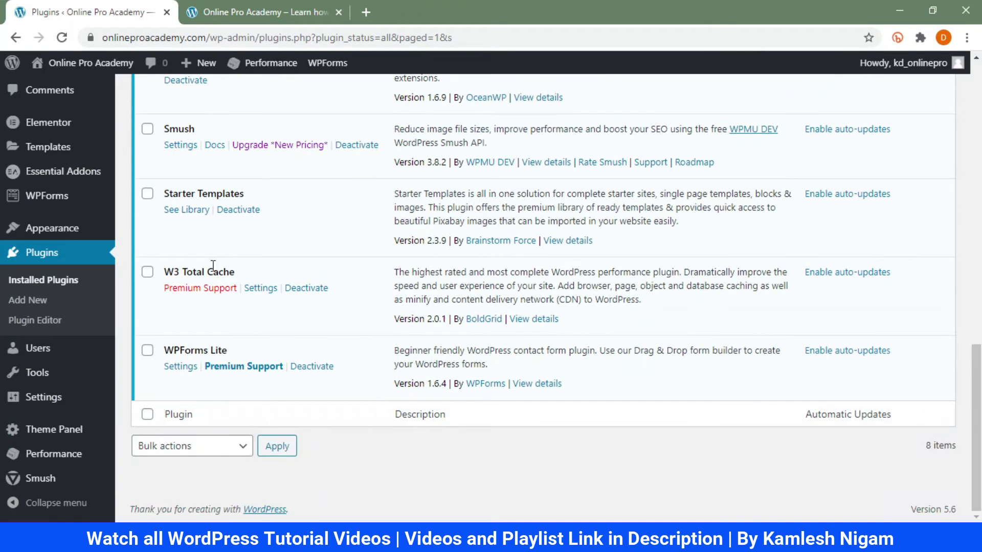
scroll(527, 294, up, 15)
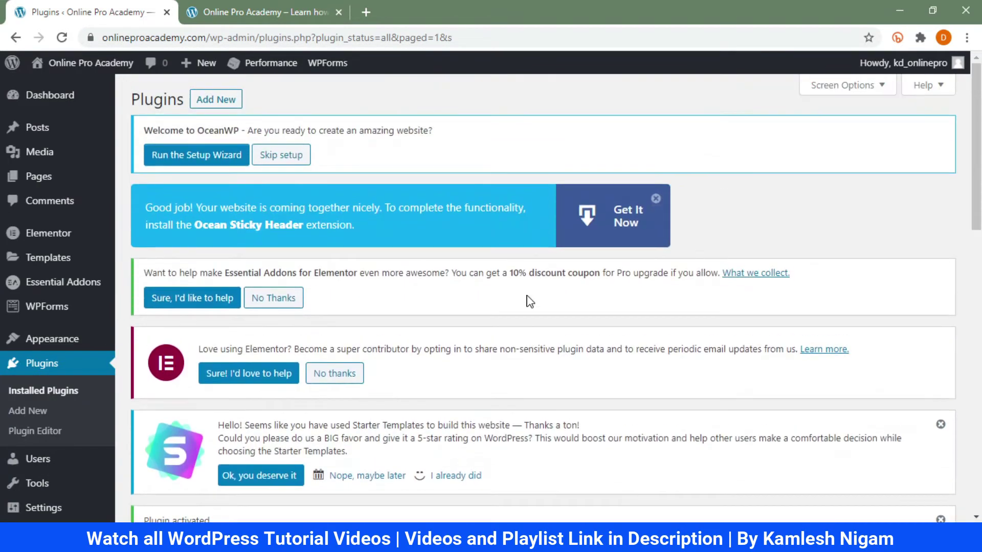
scroll(530, 301, down, 3)
scroll(530, 301, up, 3)
scroll(543, 332, down, 4)
scroll(544, 330, up, 4)
mouse_move(258, 63)
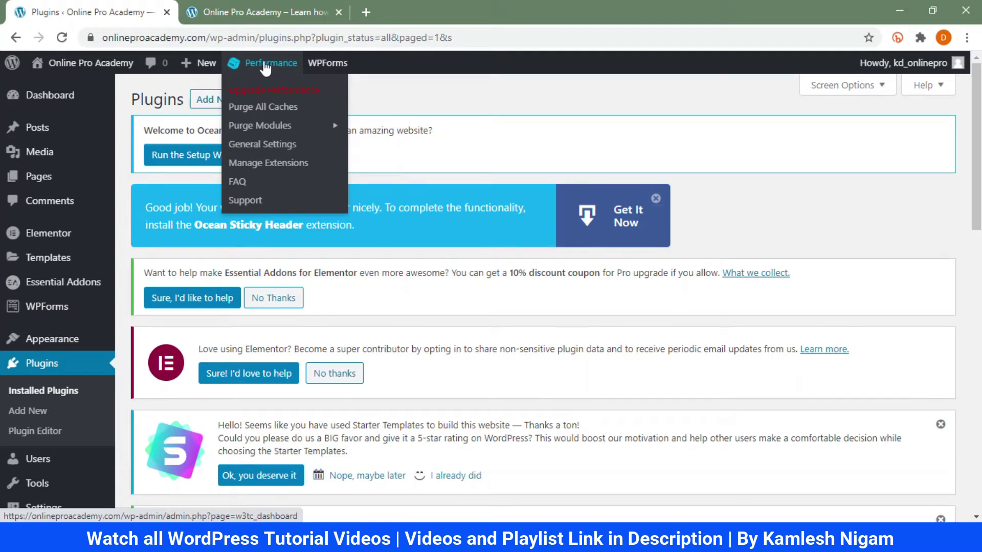
scroll(59, 419, down, 4)
Step: Go to the W3 Total Cache general settings and accept the data collection request in the setup guide
mouse_move(57, 415)
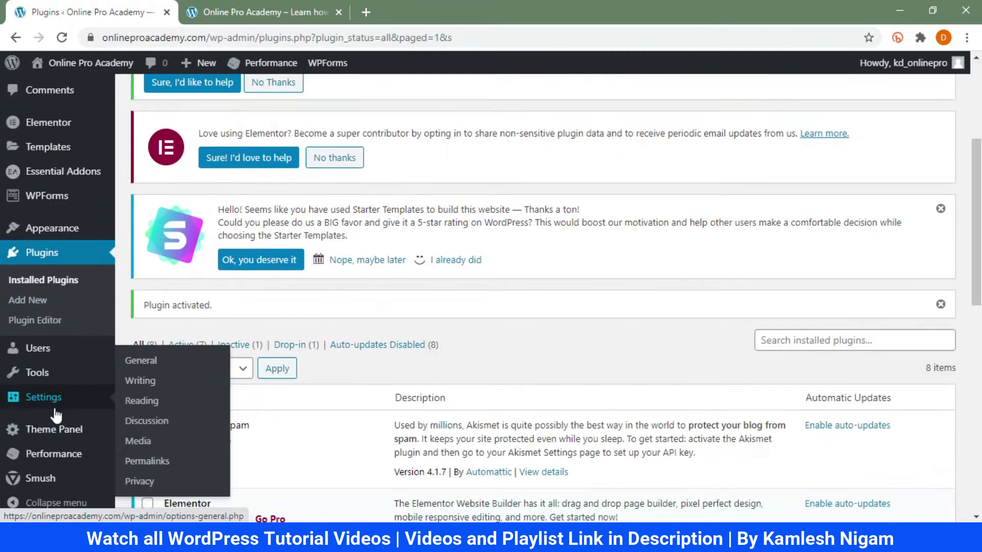
mouse_move(46, 455)
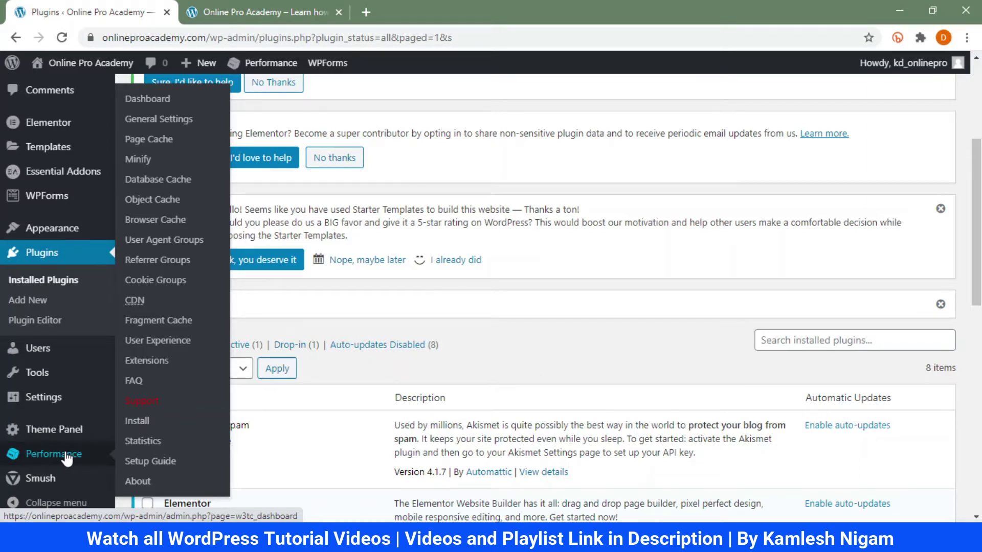
click(161, 121)
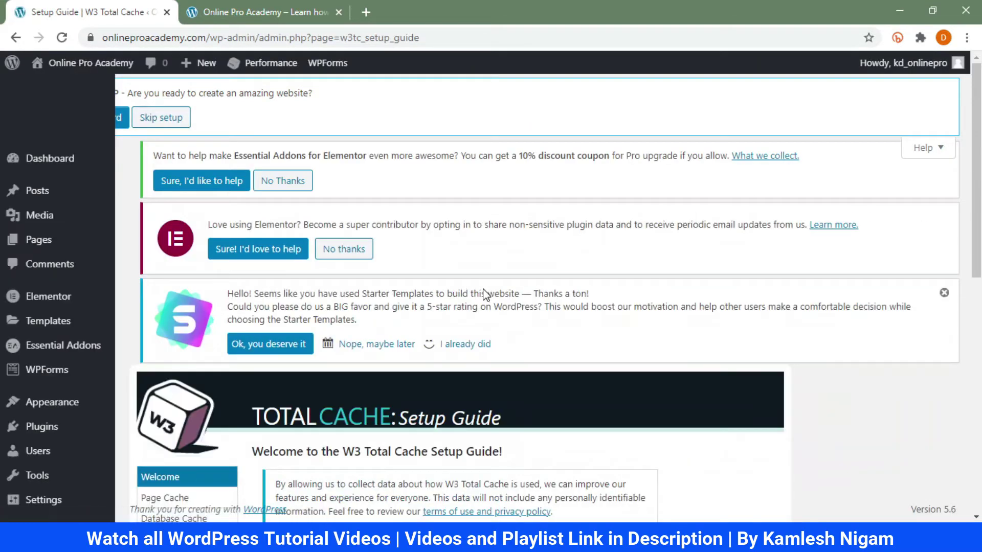
scroll(484, 295, down, 5)
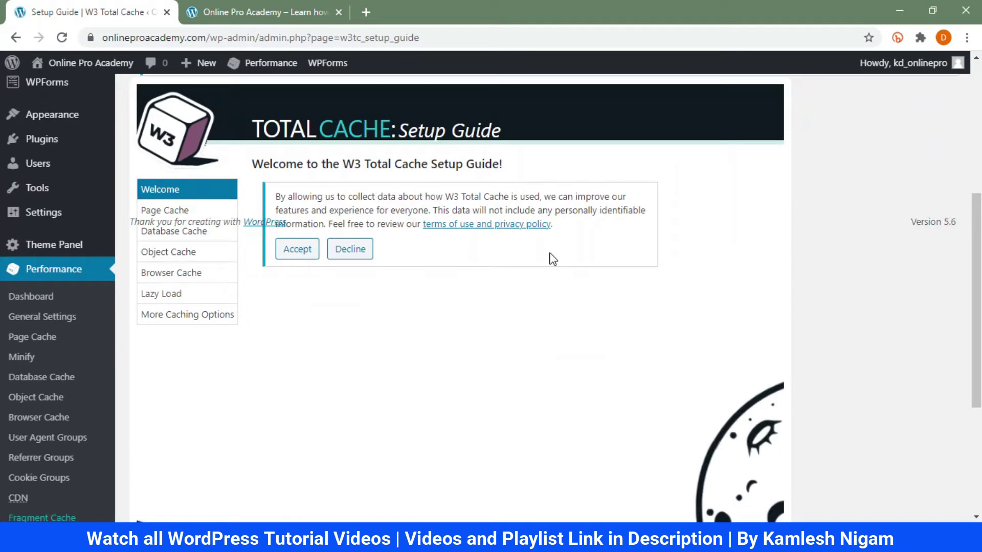
scroll(553, 263, down, 5)
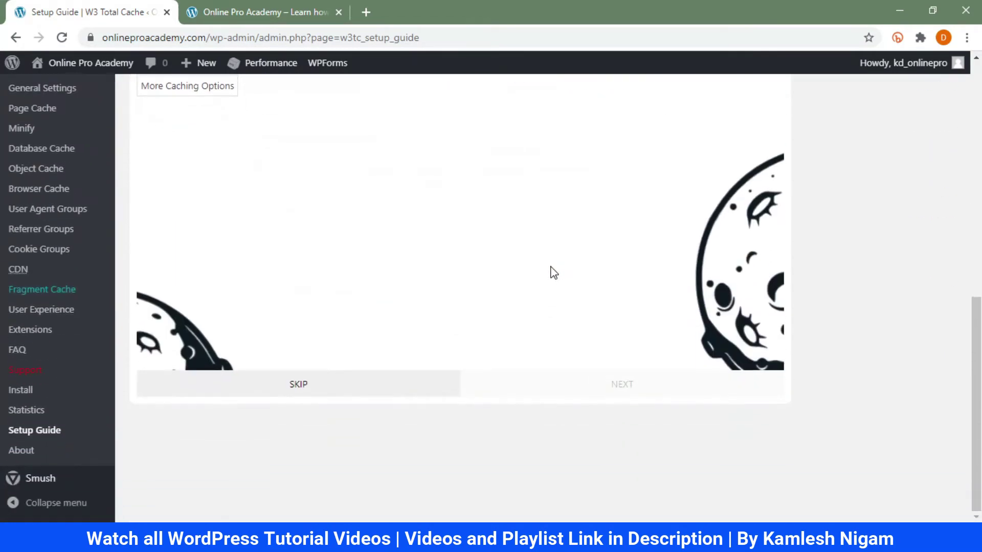
scroll(553, 273, up, 9)
scroll(553, 272, down, 5)
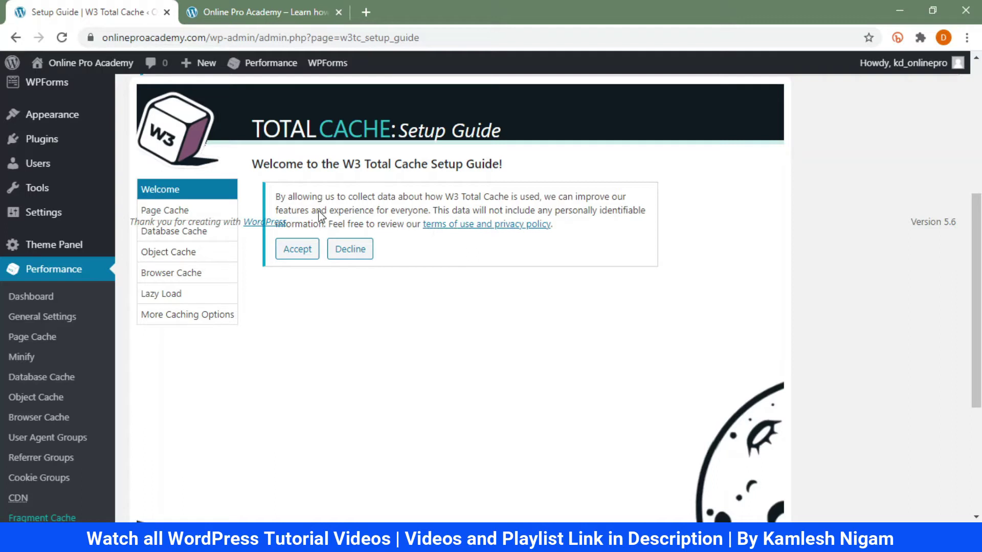
click(296, 254)
scroll(409, 253, down, 1)
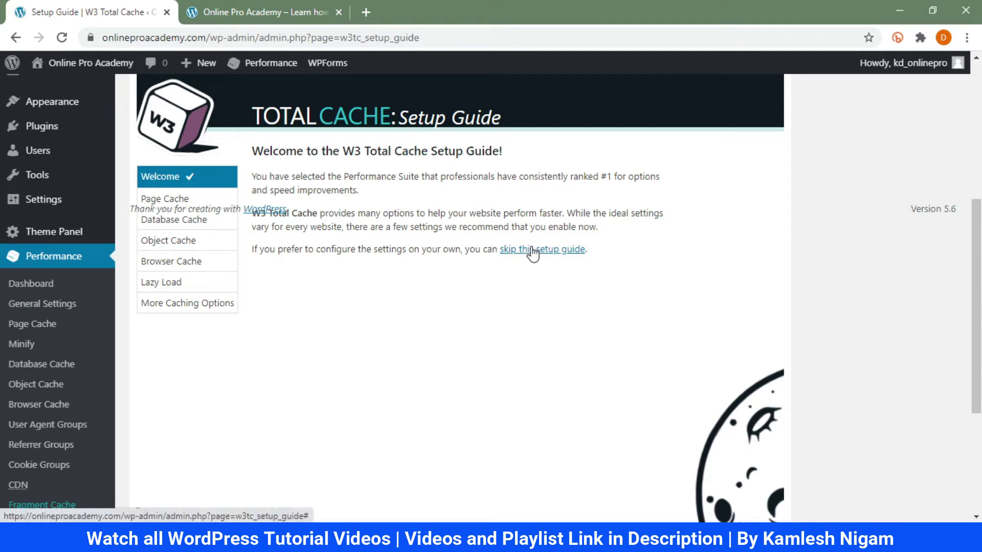
Step: Skip the W3 Total Cache setup guide to configure the settings manually
click(532, 251)
scroll(525, 250, down, 6)
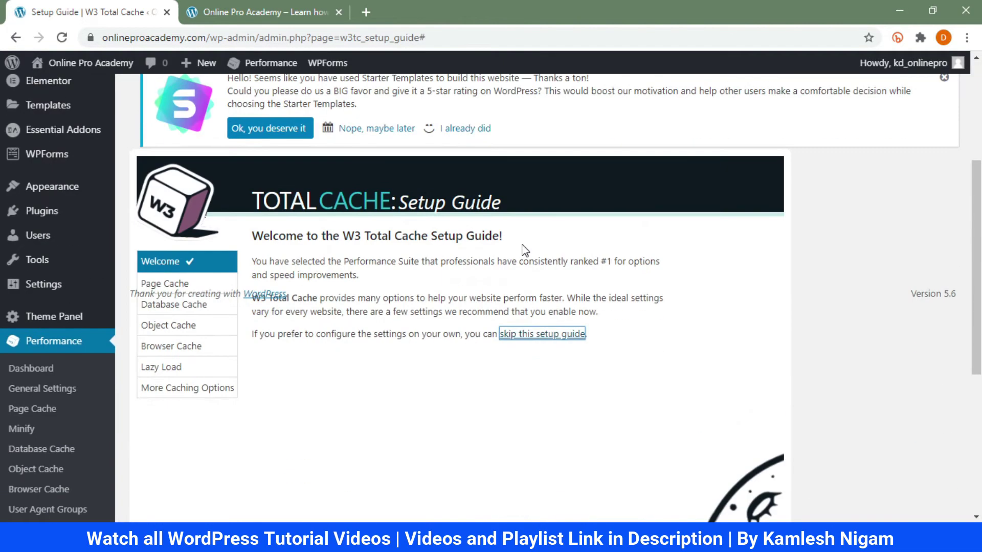
scroll(522, 248, down, 3)
scroll(521, 248, up, 5)
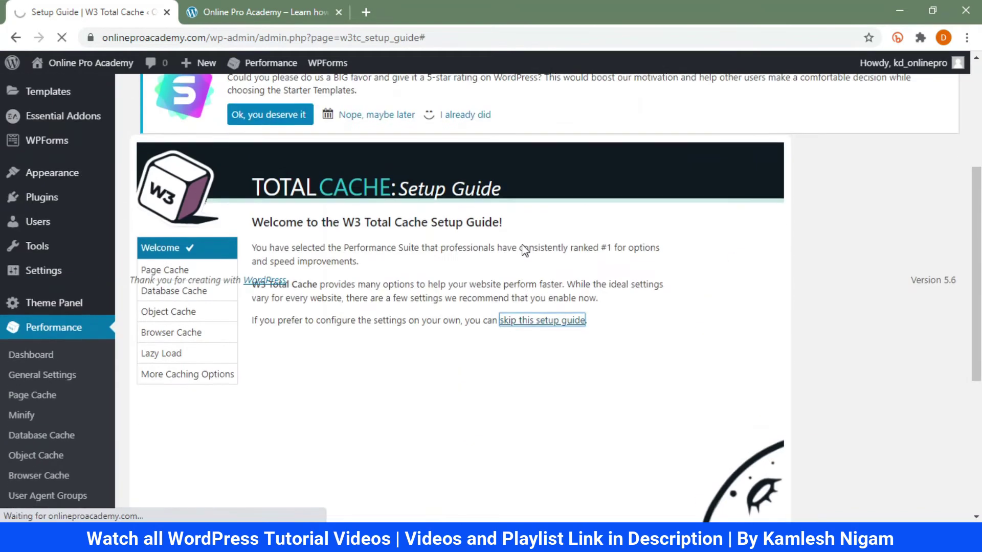
scroll(522, 245, down, 3)
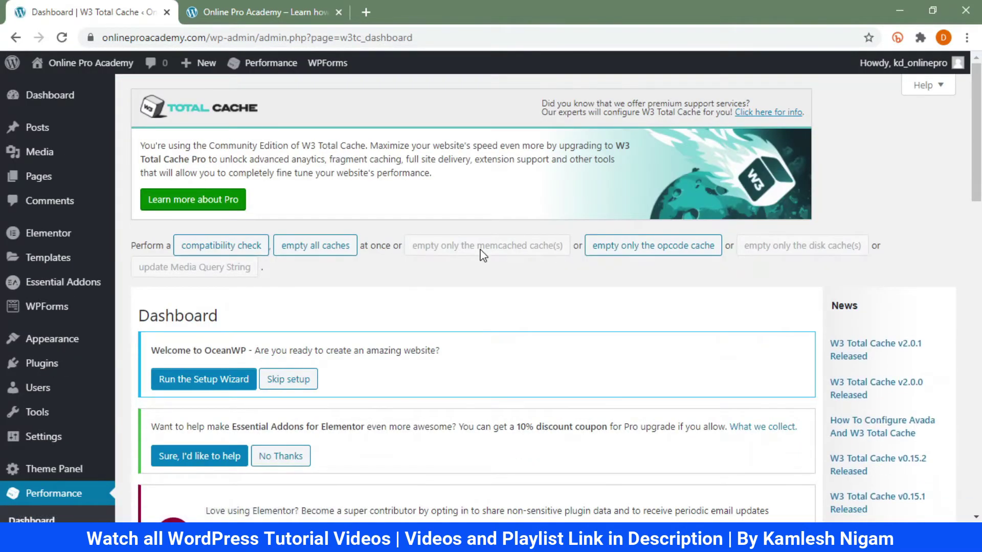
Step: Look through the W3 Total Cache dashboard and open the plugin's General Settings page
scroll(481, 255, down, 12)
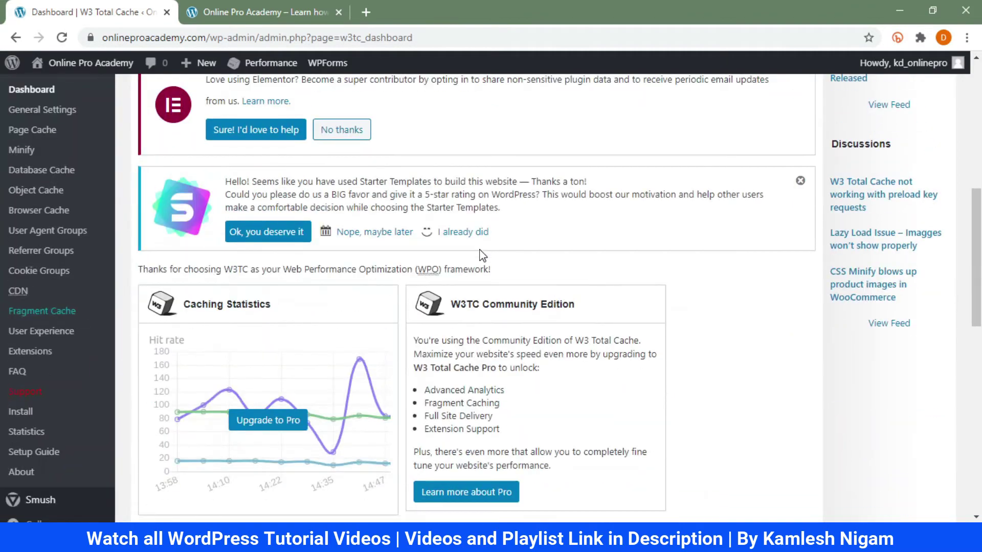
scroll(481, 254, down, 8)
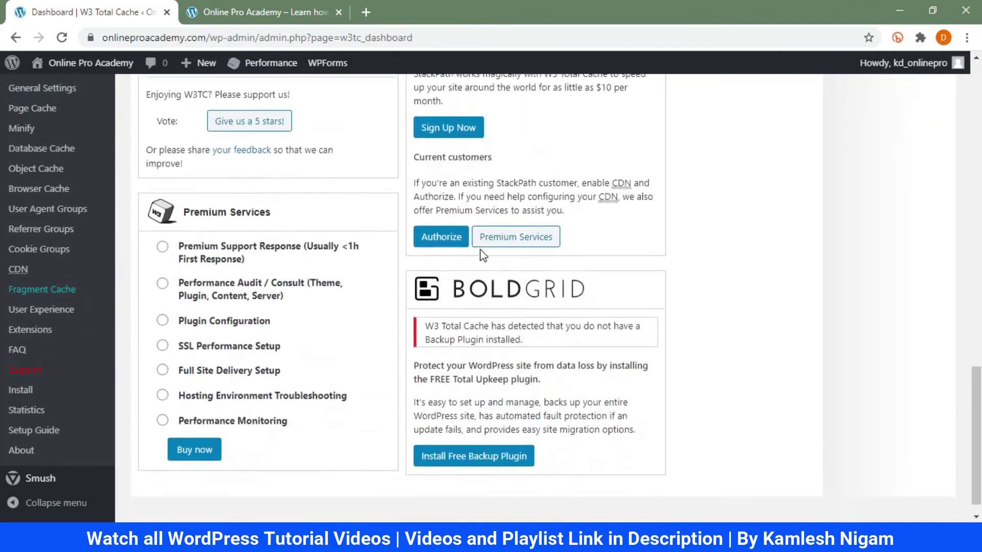
scroll(480, 254, up, 9)
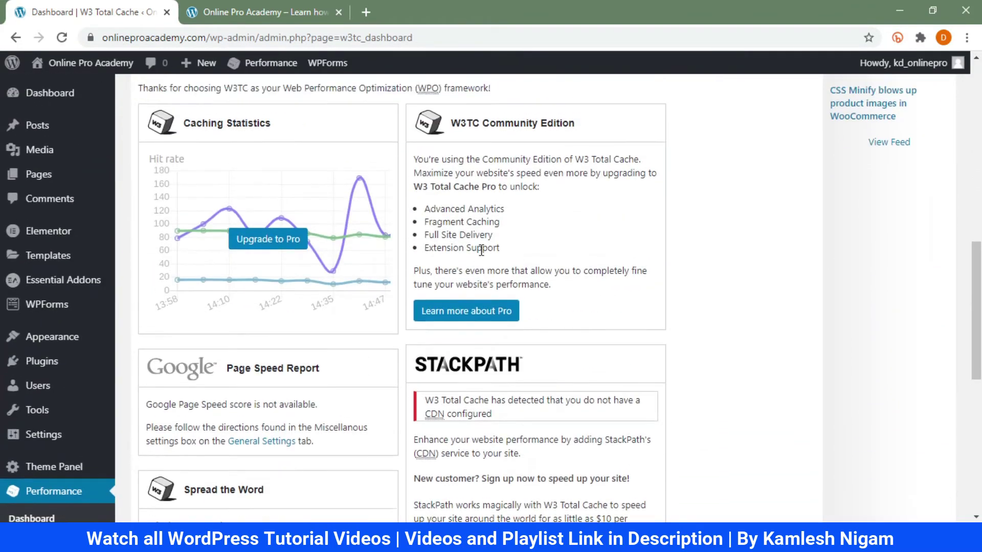
scroll(480, 254, down, 5)
scroll(148, 224, up, 3)
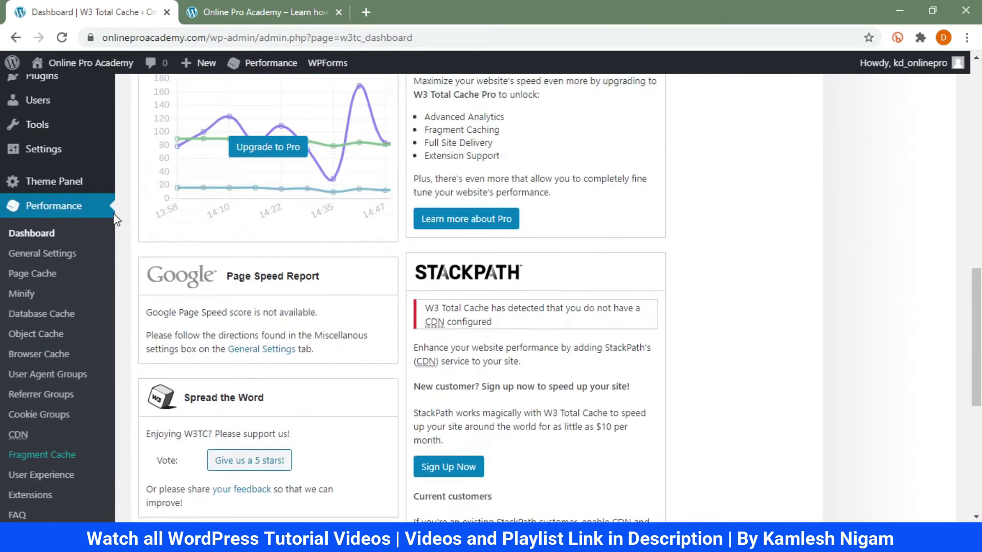
click(52, 253)
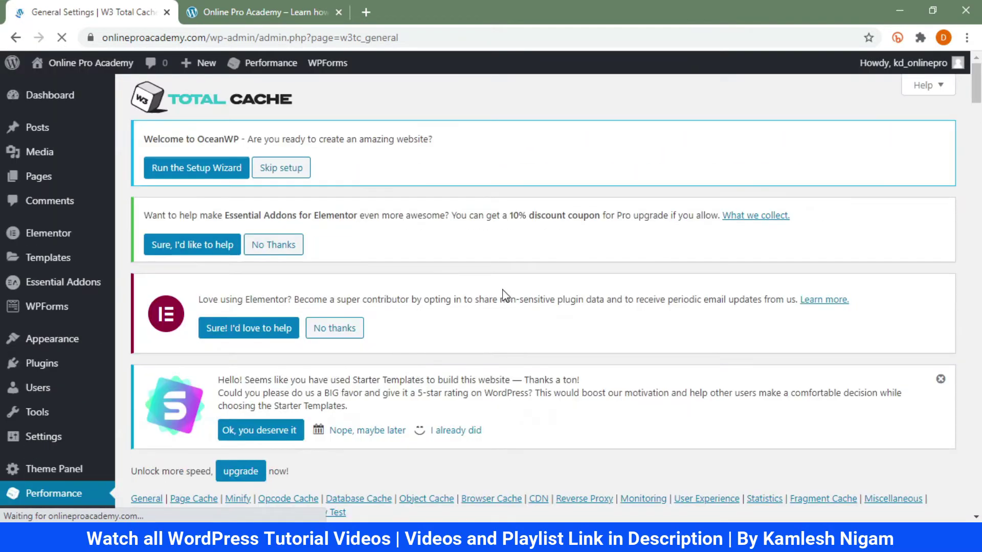
Step: Enable Page Cache in the general settings, then save the settings and purge the caches
scroll(504, 295, down, 10)
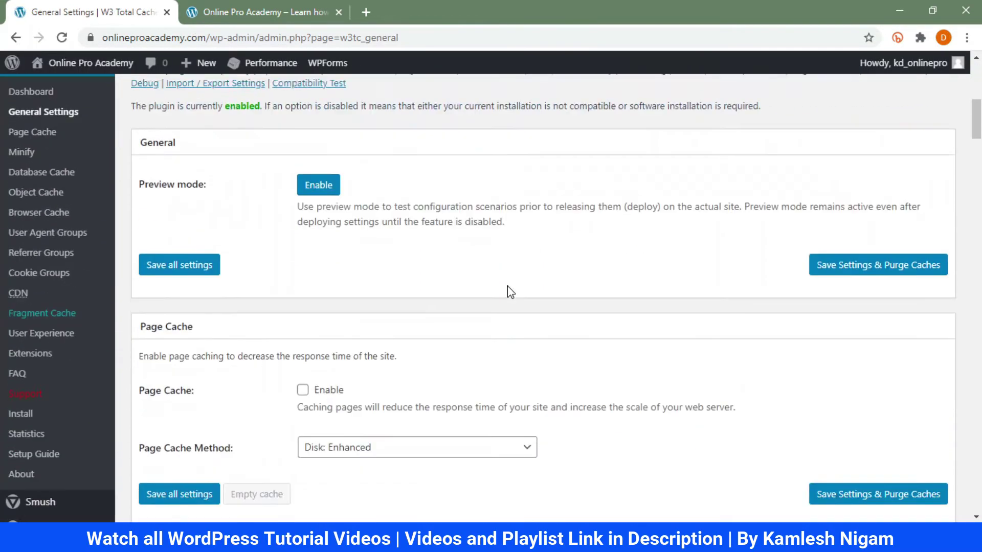
scroll(510, 291, down, 10)
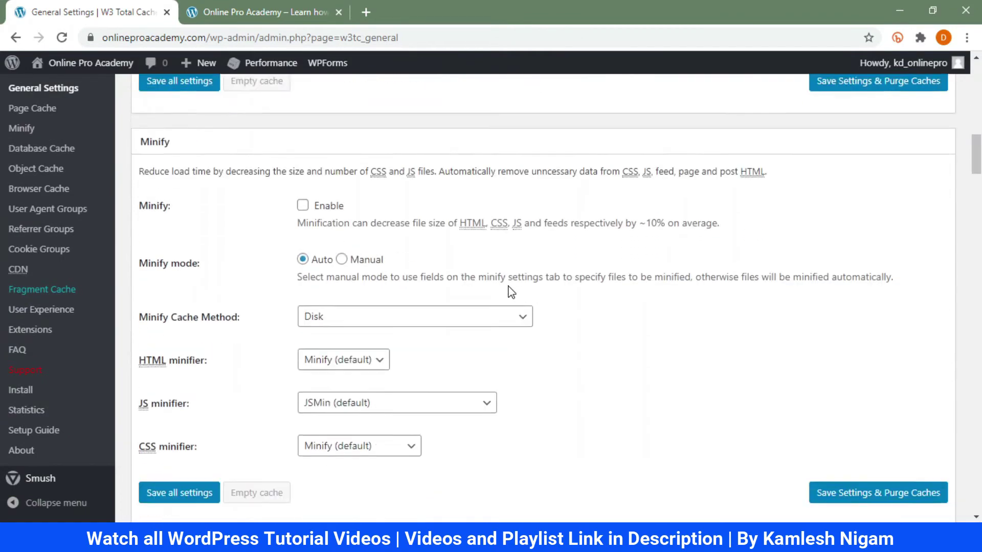
scroll(510, 291, up, 5)
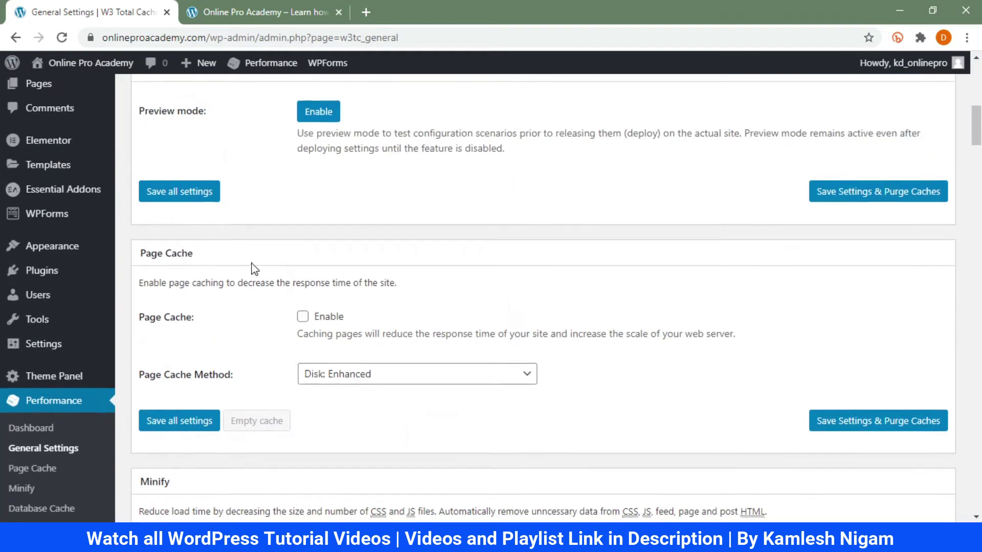
scroll(215, 266, up, 4)
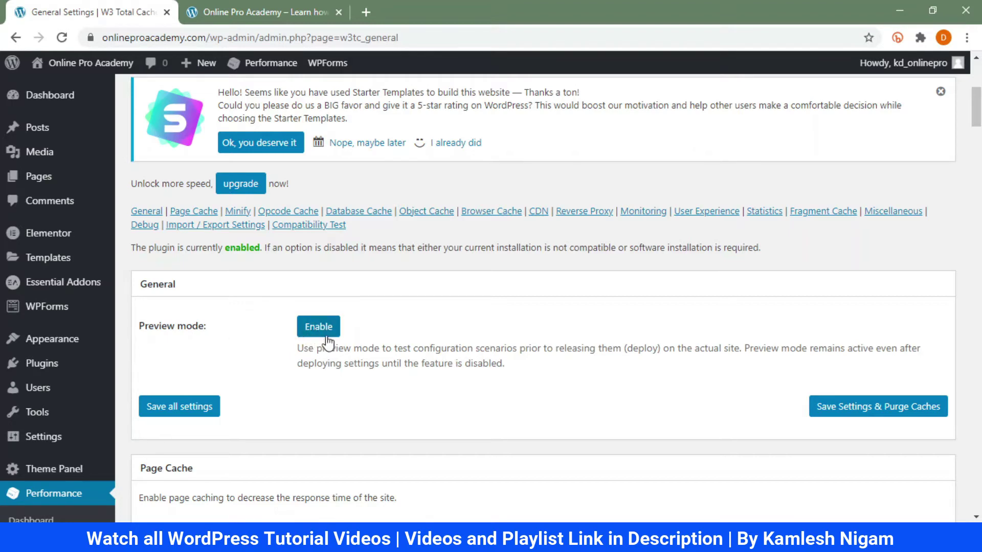
scroll(418, 363, down, 5)
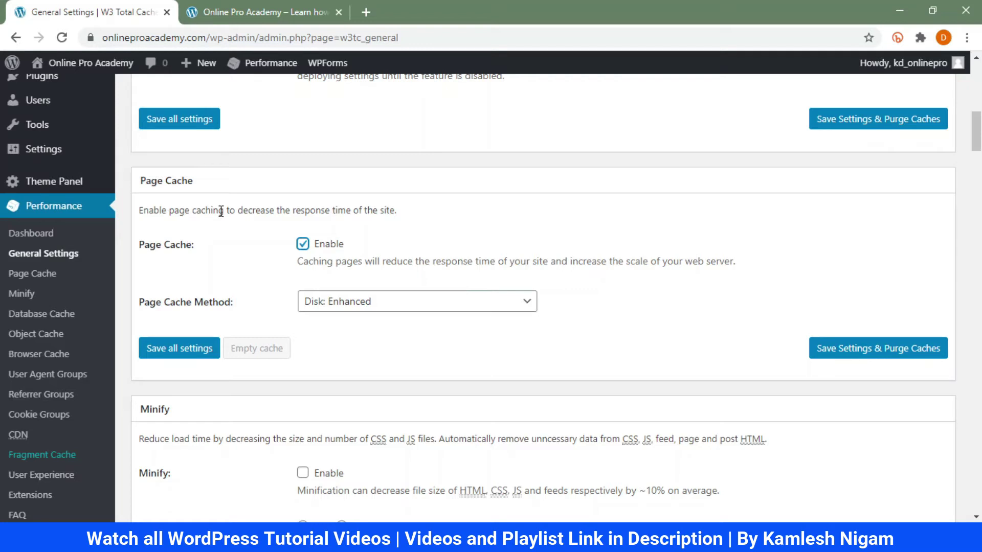
click(143, 184)
click(859, 353)
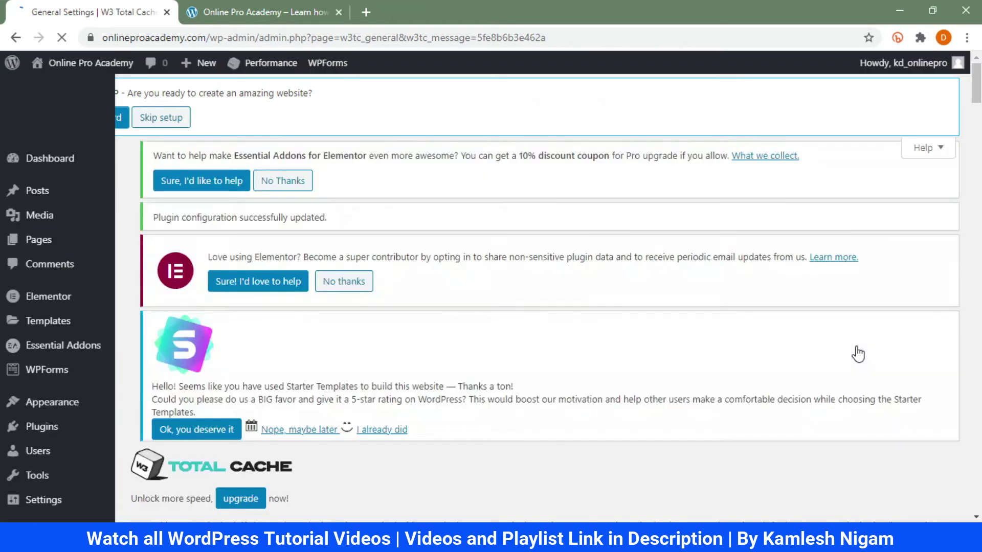
Step: Review the saved Page Cache section and the Minify options in the general settings
scroll(572, 338, down, 3)
scroll(572, 338, down, 8)
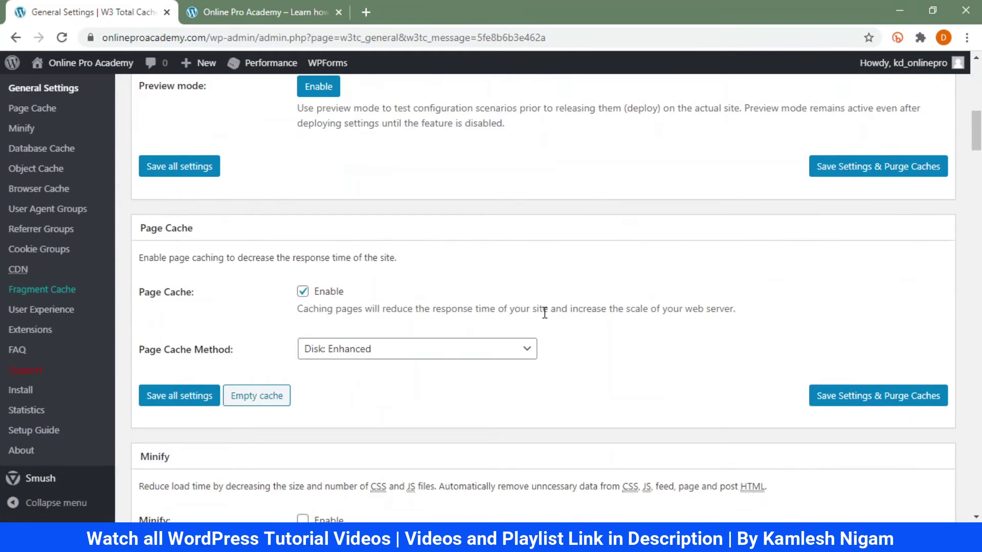
scroll(545, 312, down, 4)
scroll(542, 311, up, 4)
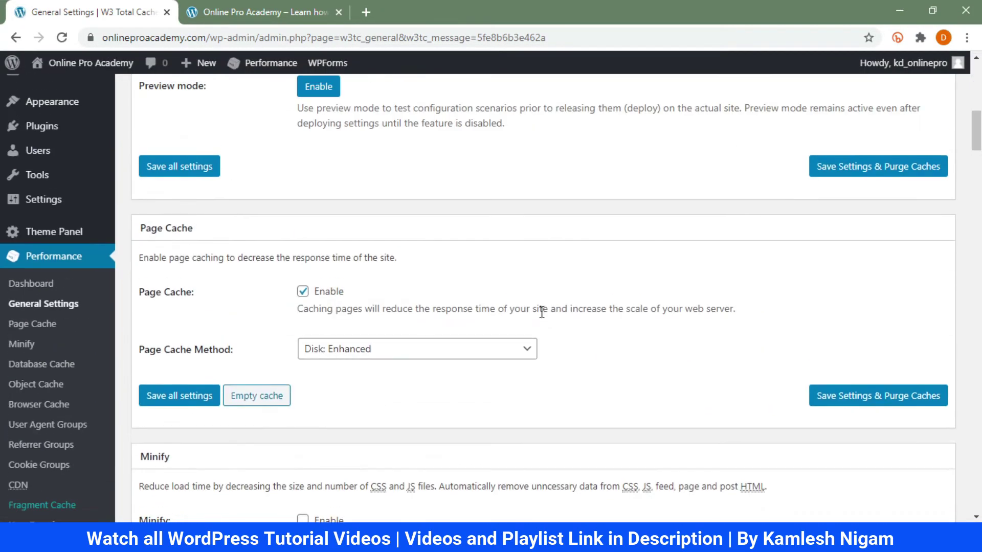
scroll(214, 256, down, 7)
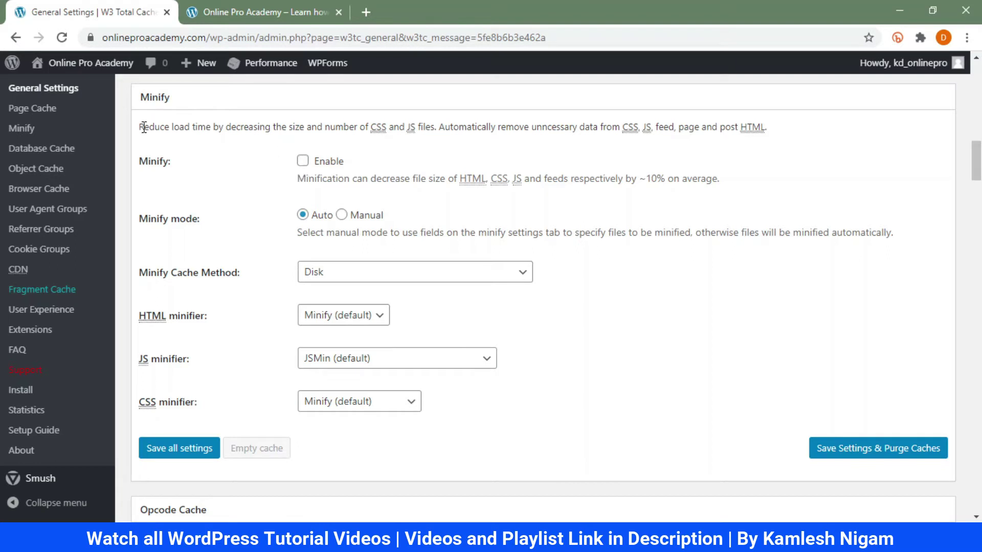
Step: Enable Minify, acknowledge the minification risks, then save the settings and purge the caches
drag(143, 128, 224, 127)
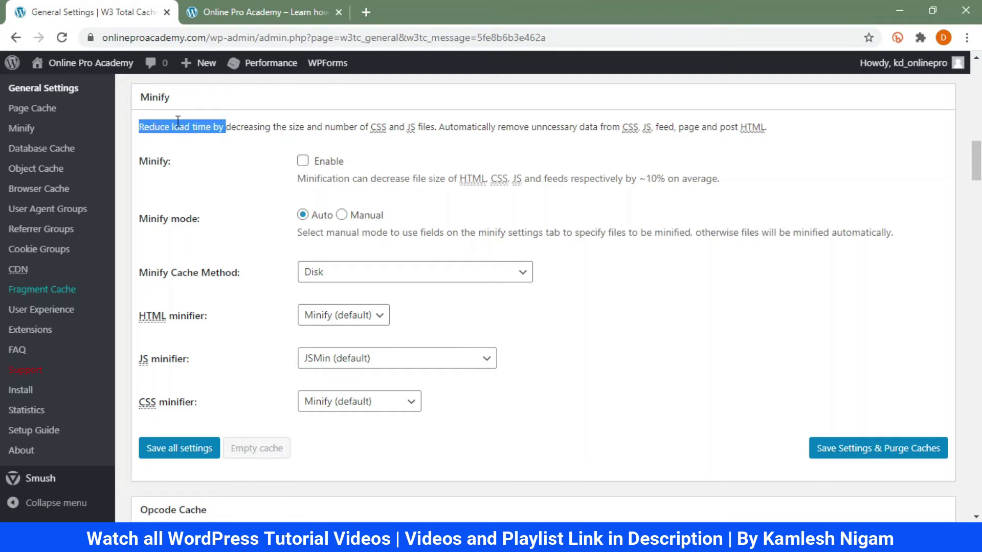
click(166, 106)
drag(139, 128, 337, 129)
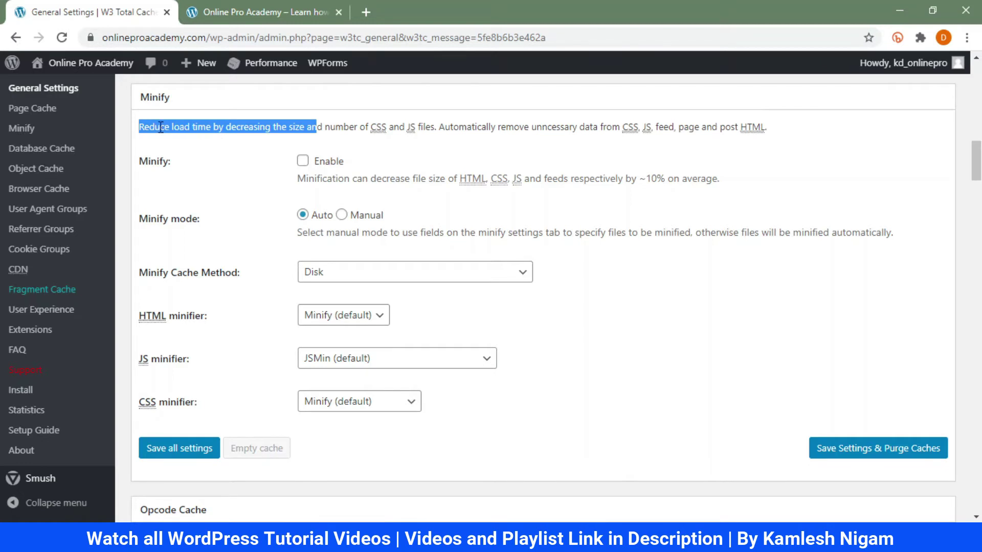
click(202, 137)
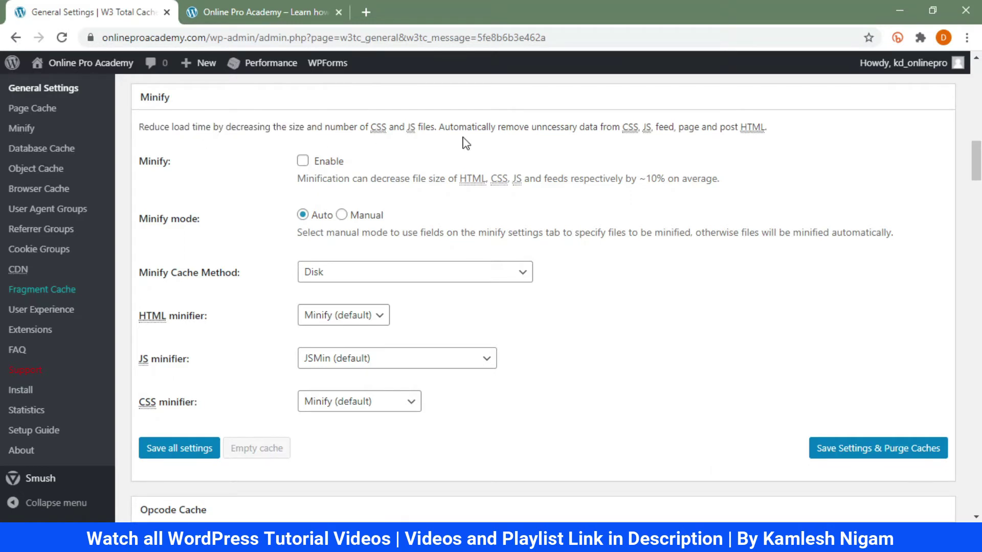
drag(439, 127, 536, 131)
click(510, 129)
click(303, 162)
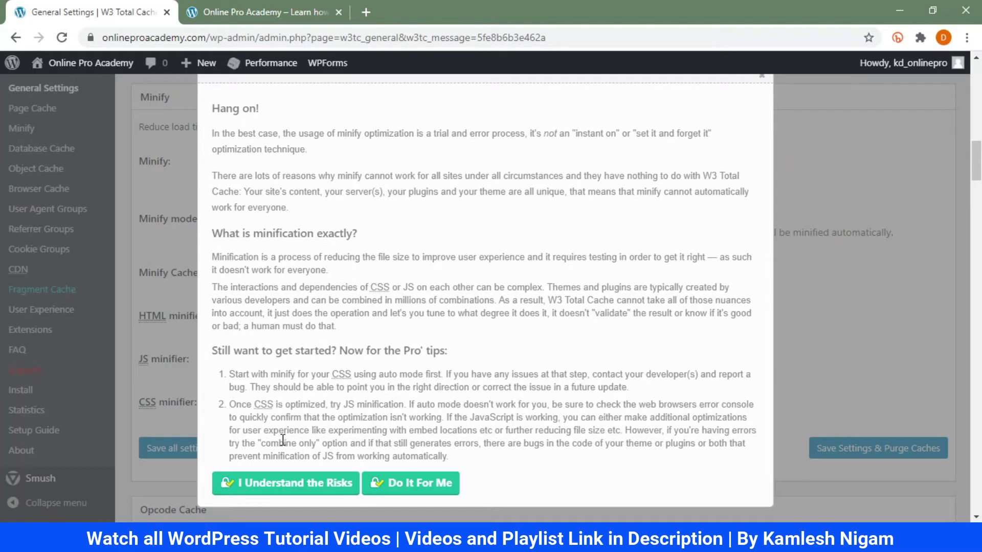
click(313, 484)
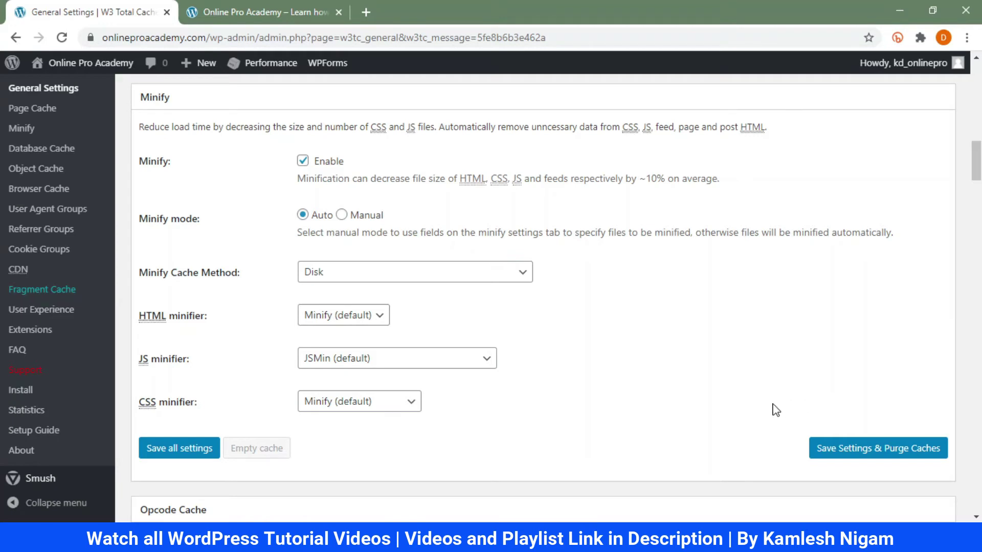
click(864, 452)
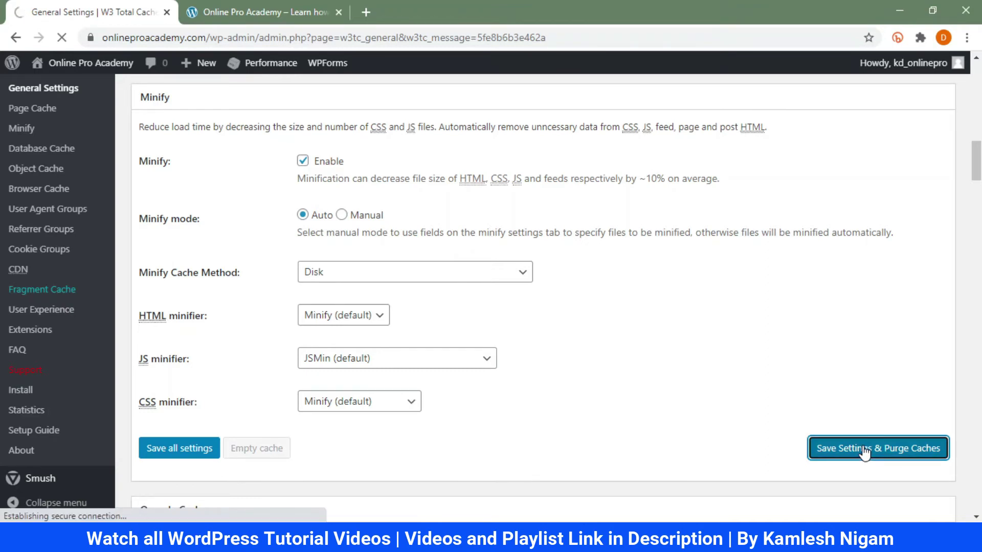
Step: Review the cache sections from Page Cache to Browser Cache, then save the settings and purge the caches with Browser Cache enabled
scroll(499, 357, down, 5)
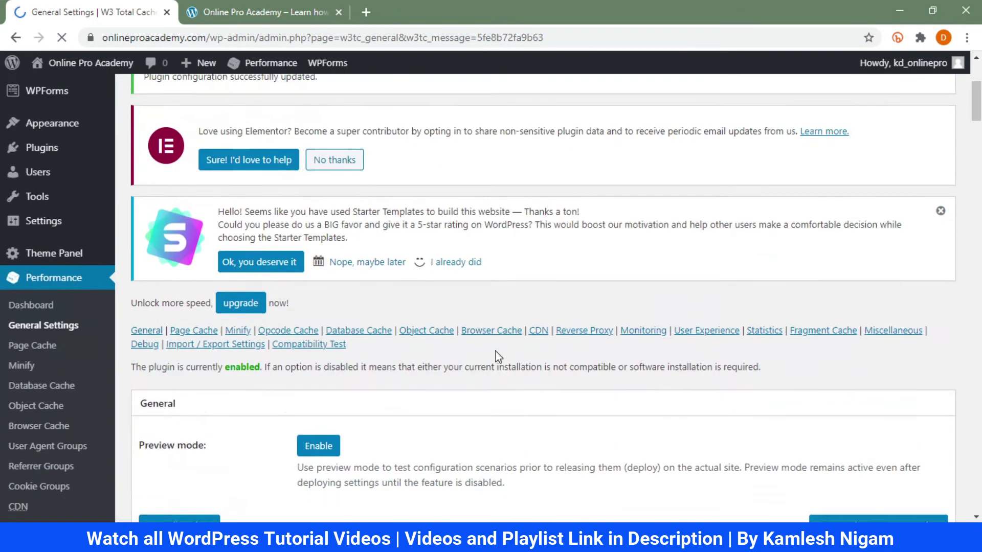
scroll(499, 353, down, 10)
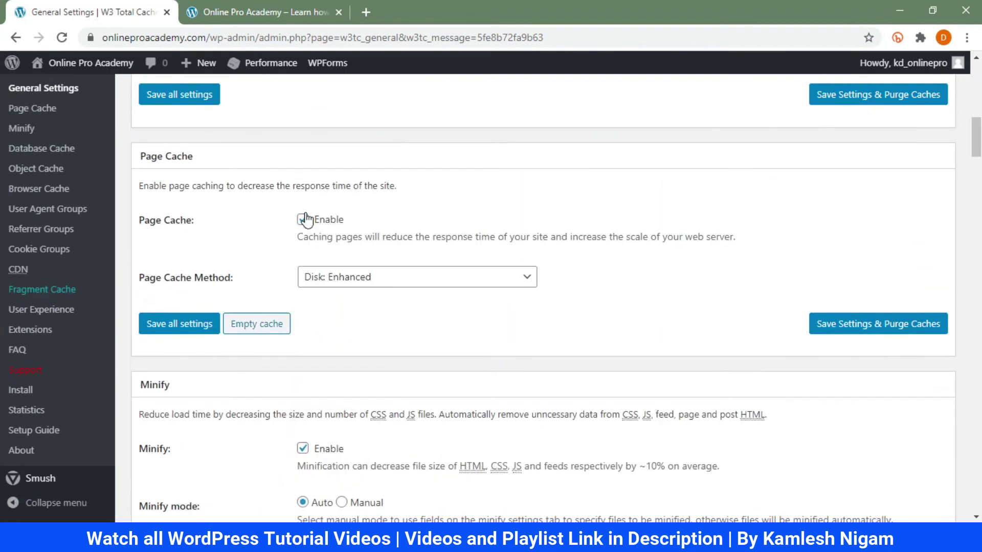
scroll(366, 252, down, 4)
scroll(241, 233, down, 8)
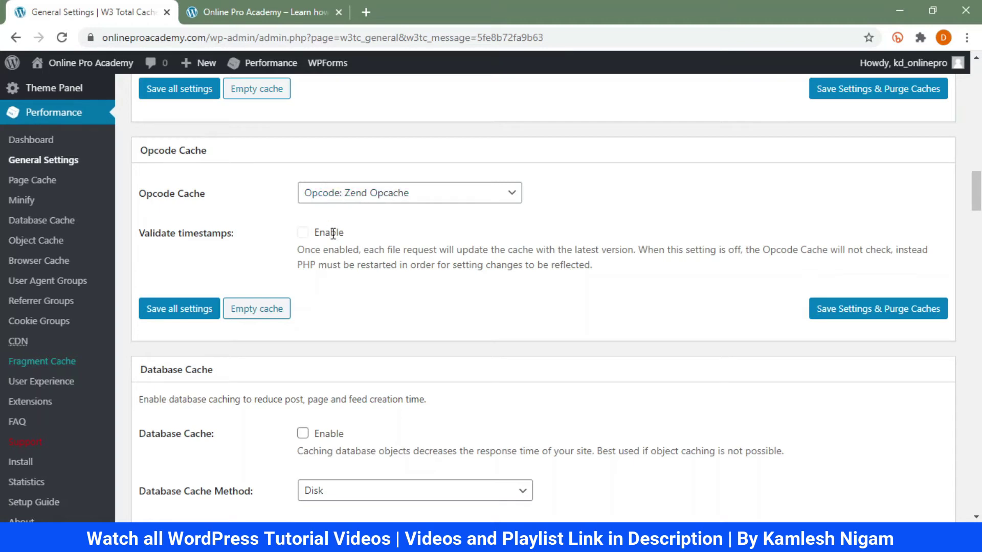
scroll(385, 286, down, 3)
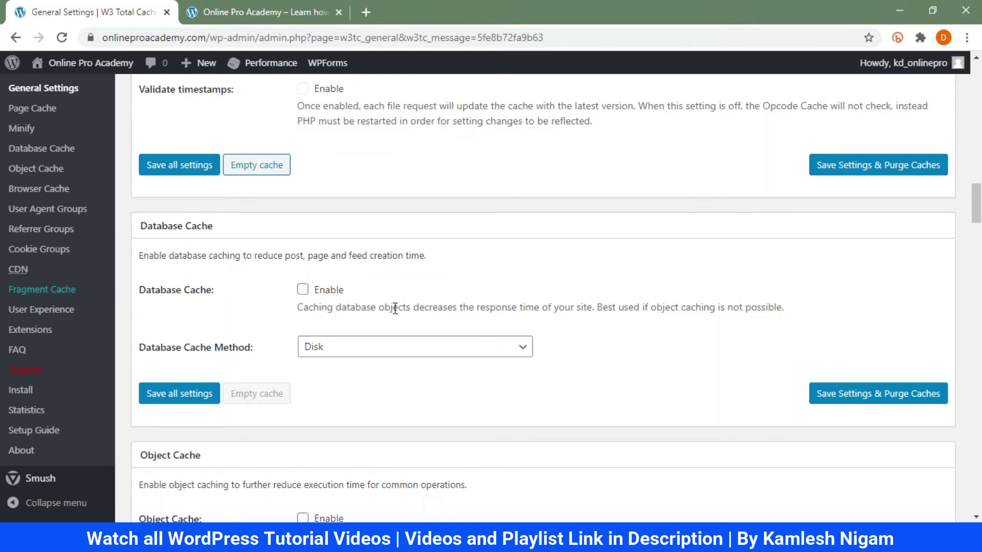
scroll(395, 308, down, 4)
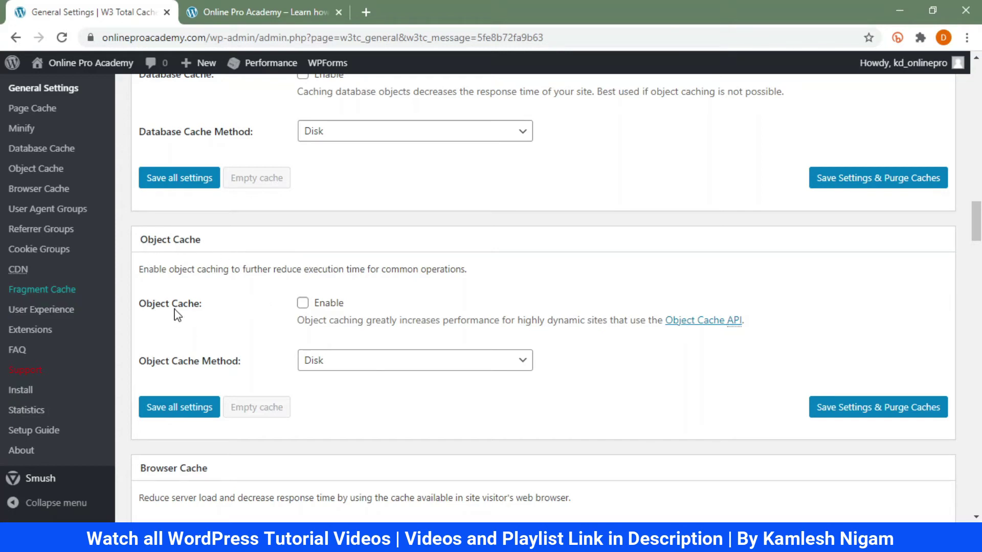
scroll(398, 326, down, 5)
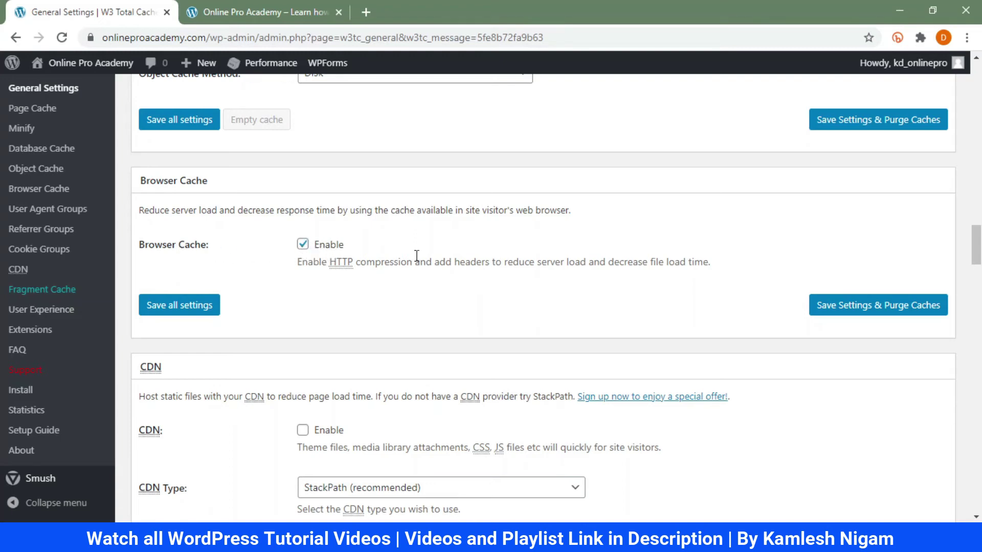
click(845, 309)
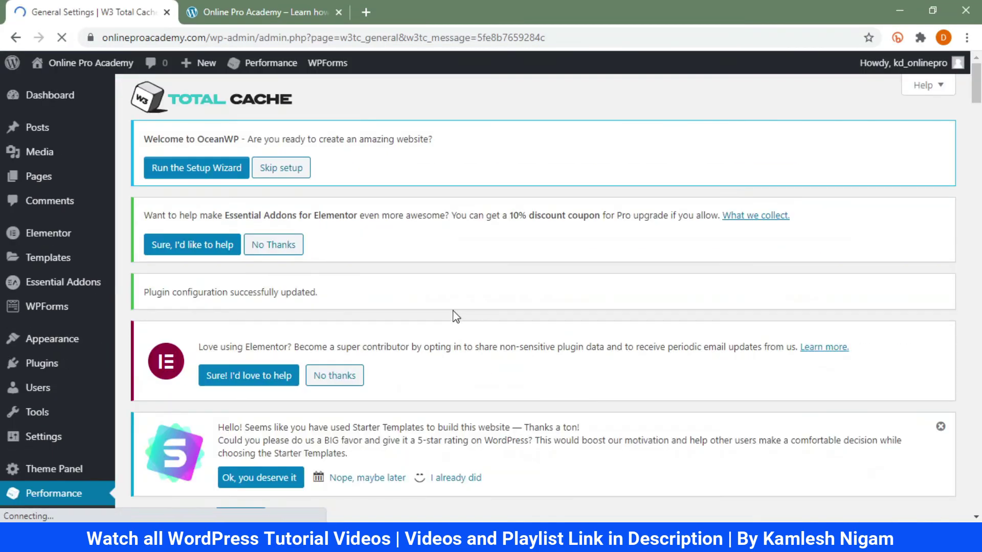
Step: Examine the saved Page Cache, Minify, Object Cache and Browser Cache sections, followed by the CDN and Reverse Proxy options
scroll(456, 316, down, 10)
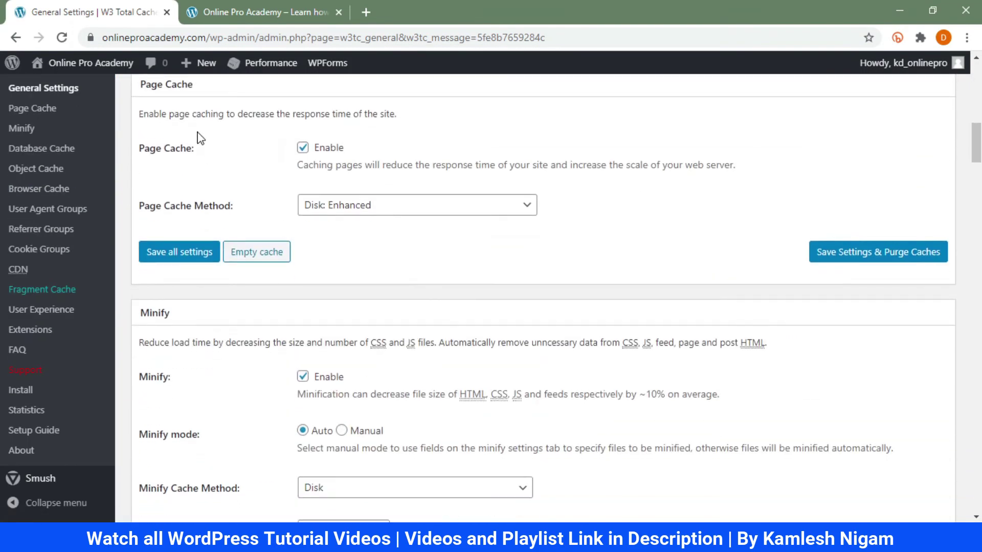
scroll(321, 153, down, 10)
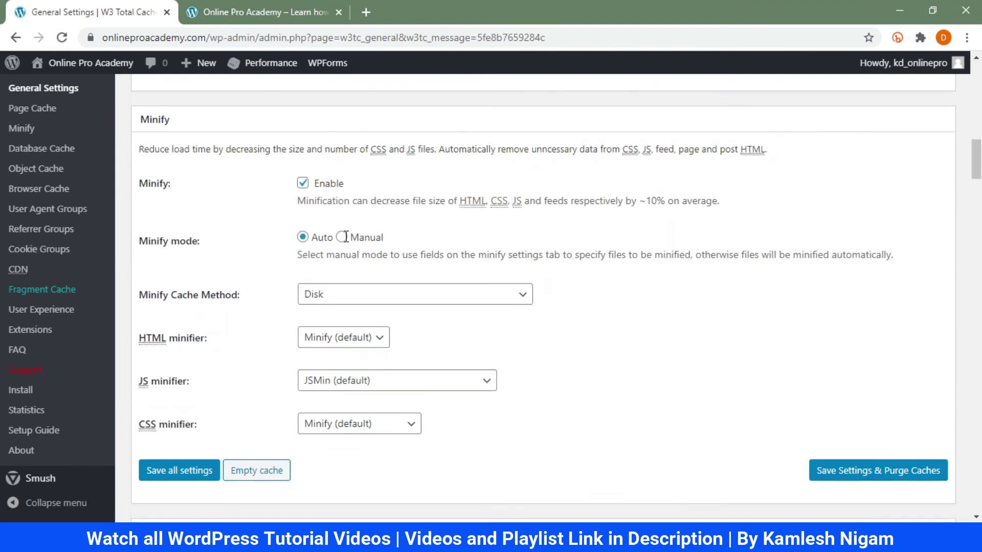
scroll(346, 241, down, 10)
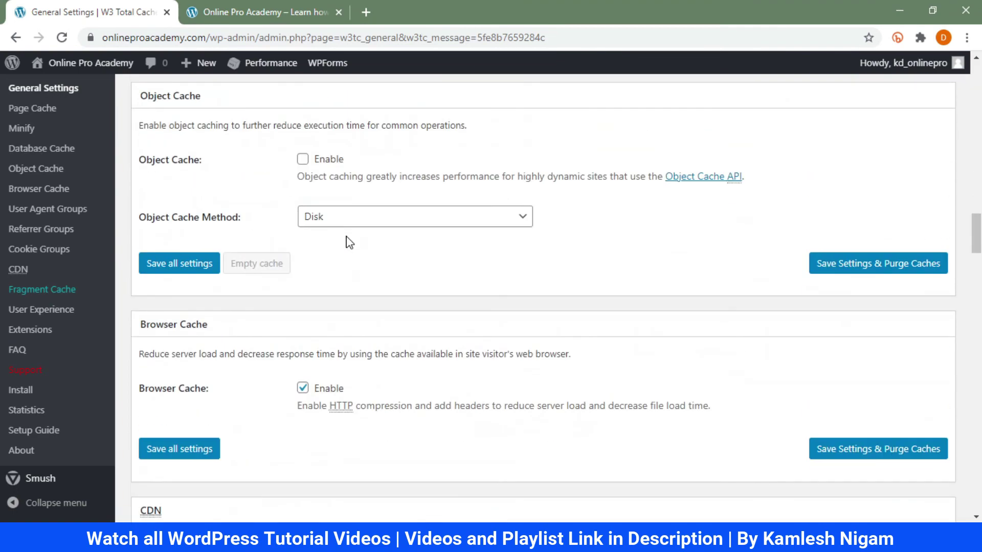
scroll(349, 242, down, 3)
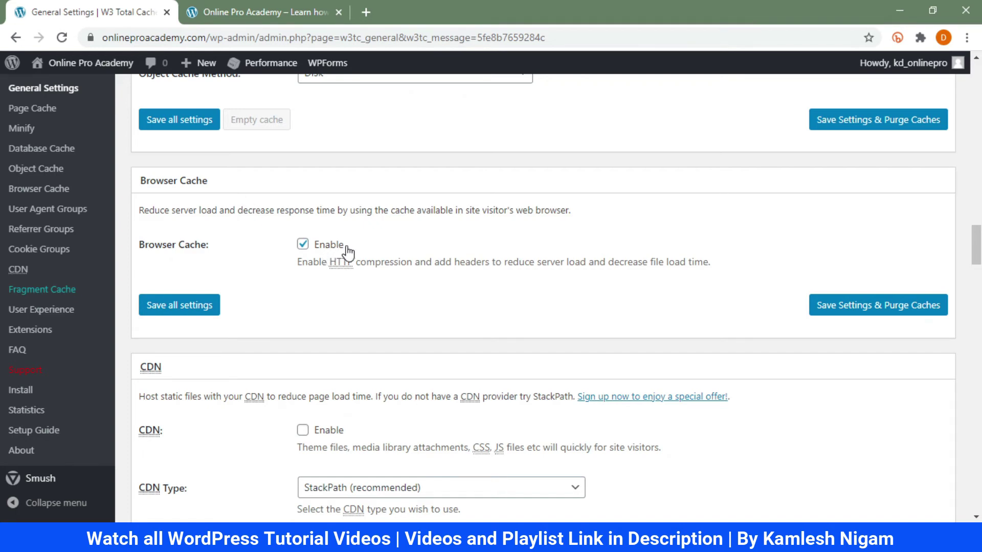
scroll(390, 268, down, 3)
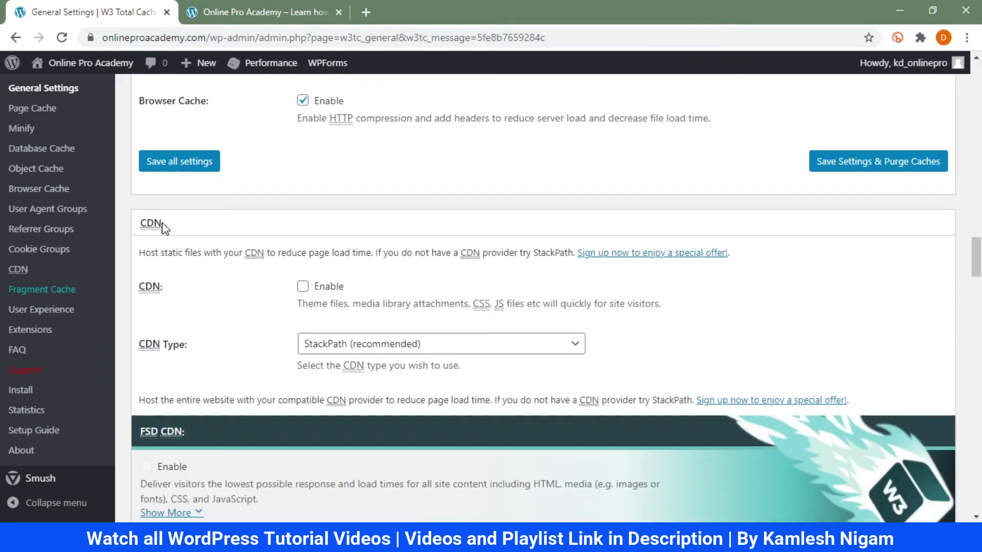
scroll(224, 295, down, 1)
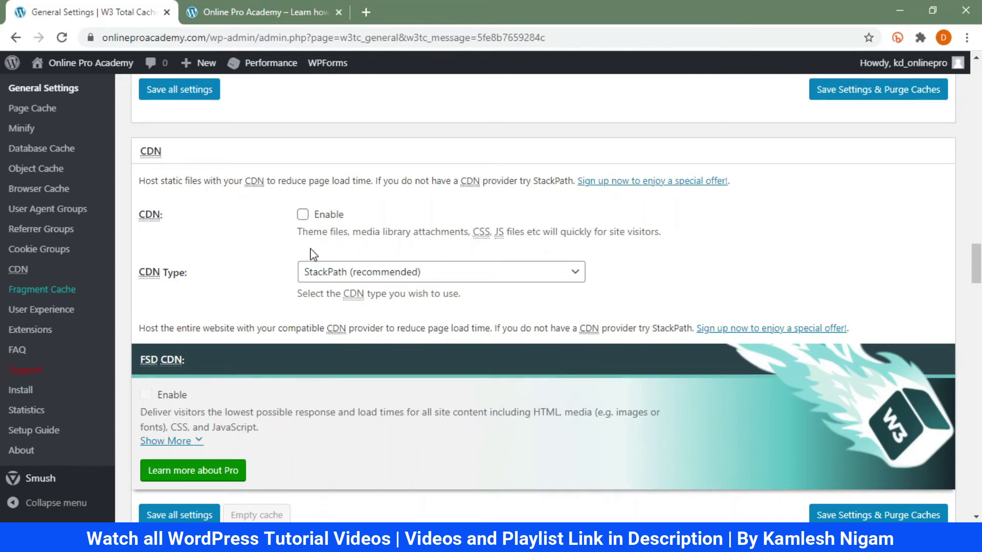
scroll(313, 254, down, 4)
scroll(313, 254, down, 4)
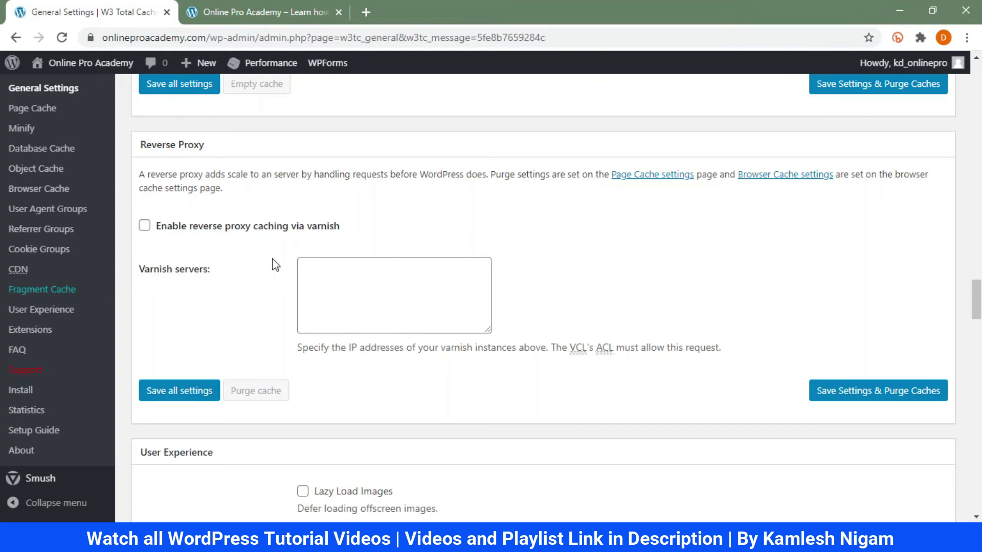
Step: Go through the remaining general settings from User Experience to Import / Export Settings, then save the settings and purge the caches
scroll(275, 264, down, 4)
scroll(241, 254, down, 3)
scroll(213, 198, down, 4)
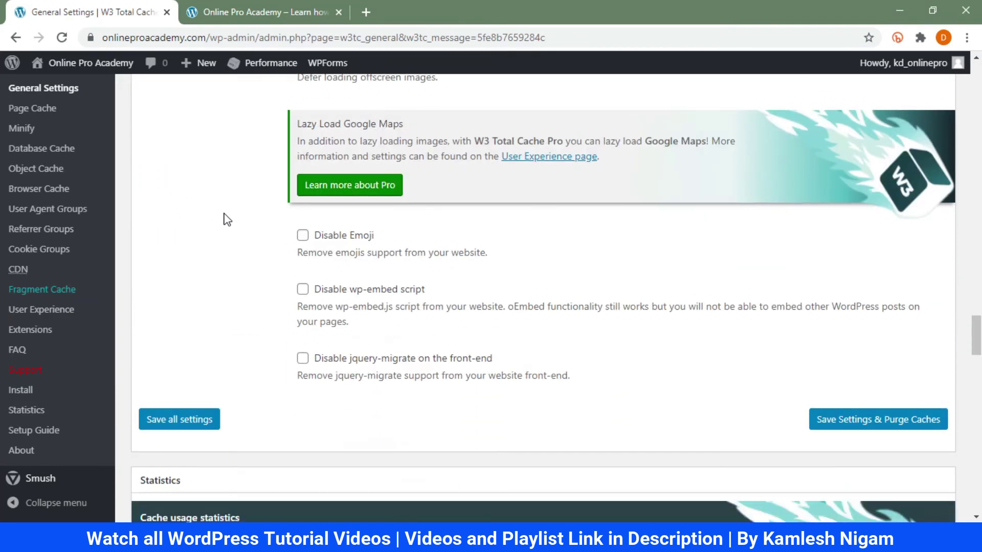
scroll(246, 225, down, 8)
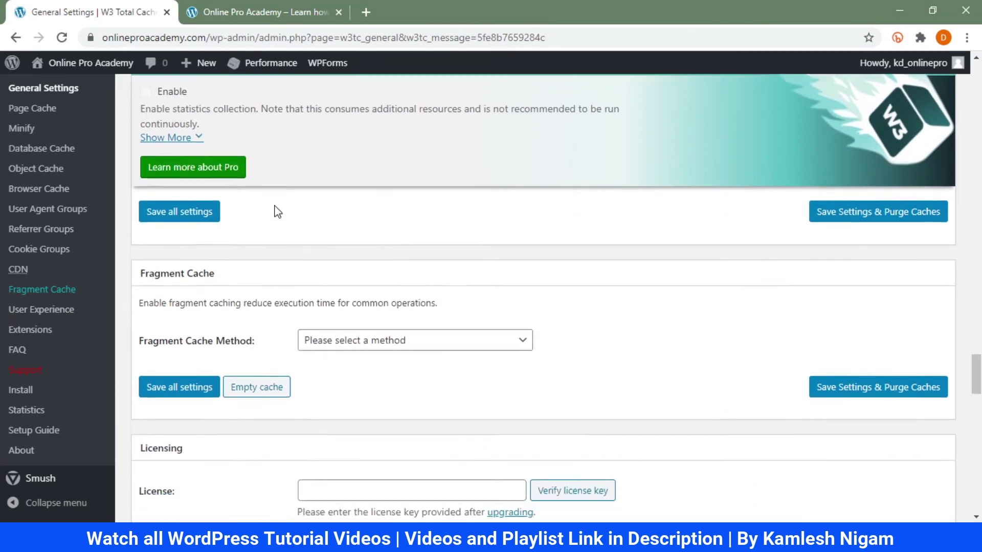
scroll(276, 215, down, 8)
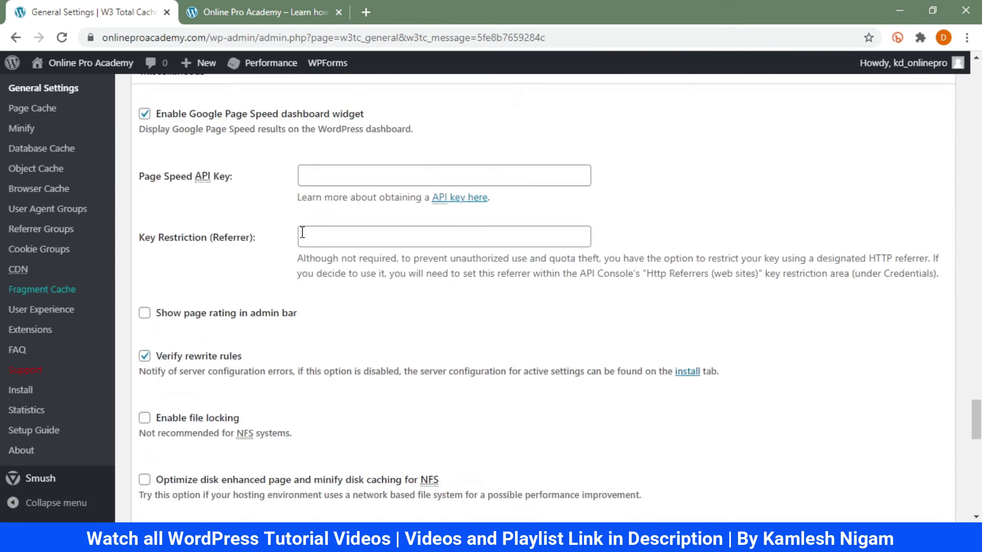
scroll(220, 215, up, 2)
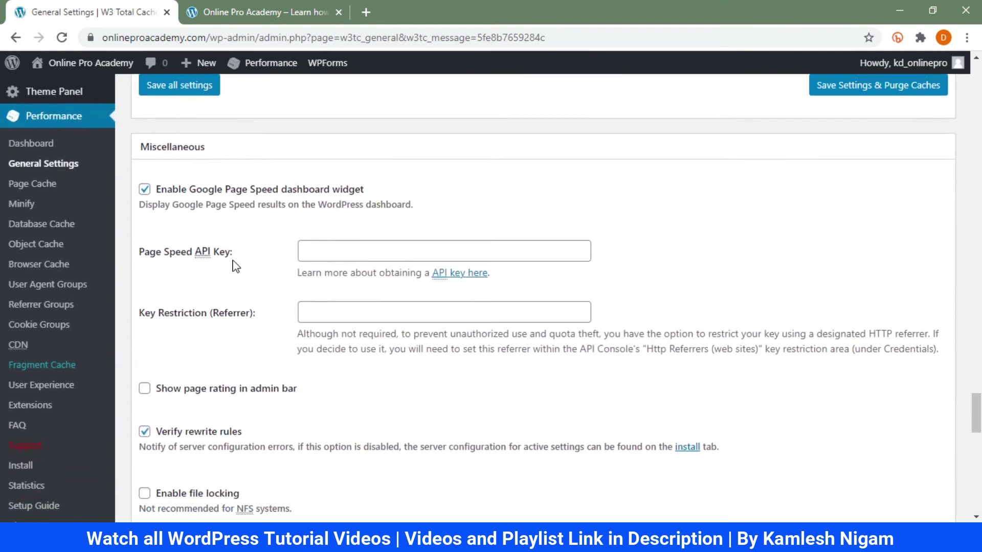
scroll(234, 265, down, 4)
scroll(283, 265, down, 3)
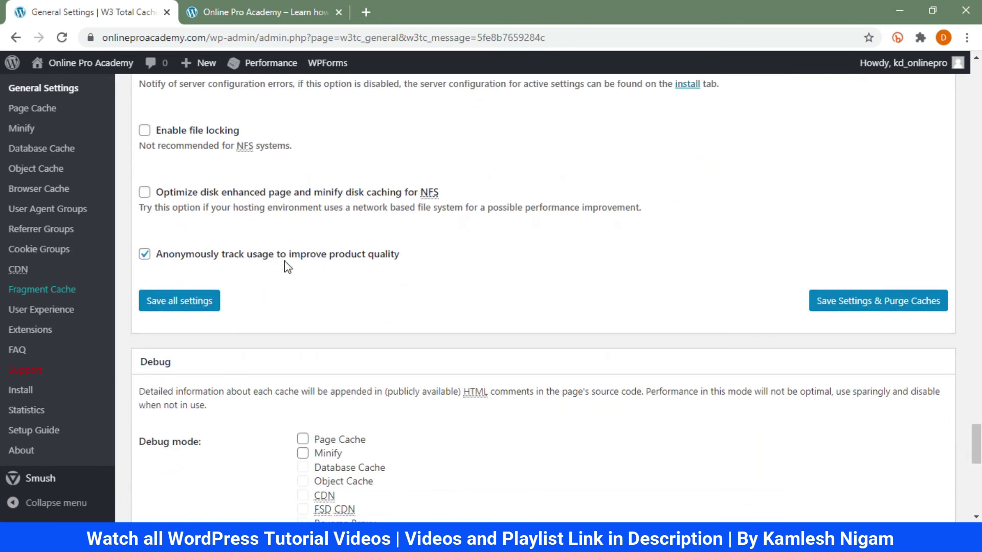
scroll(287, 266, down, 10)
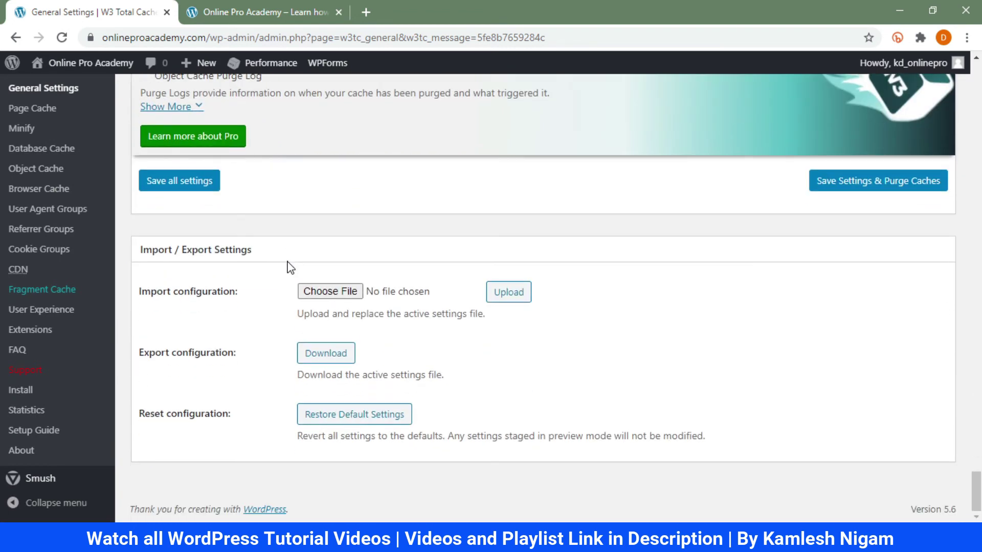
click(854, 187)
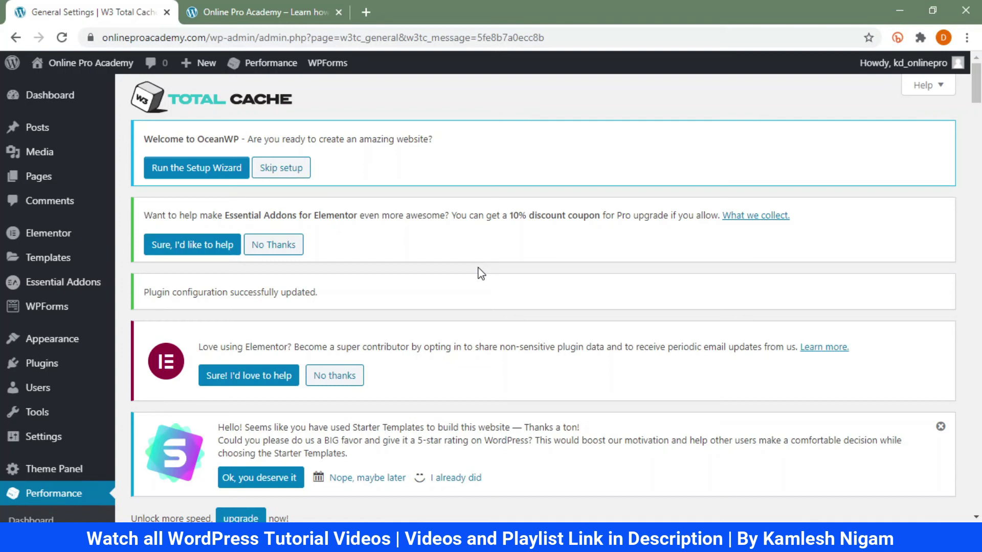
Step: Search for "pingdom speed test" in a new browser tab and open the Pingdom Tools Website Speed Test page
click(366, 12)
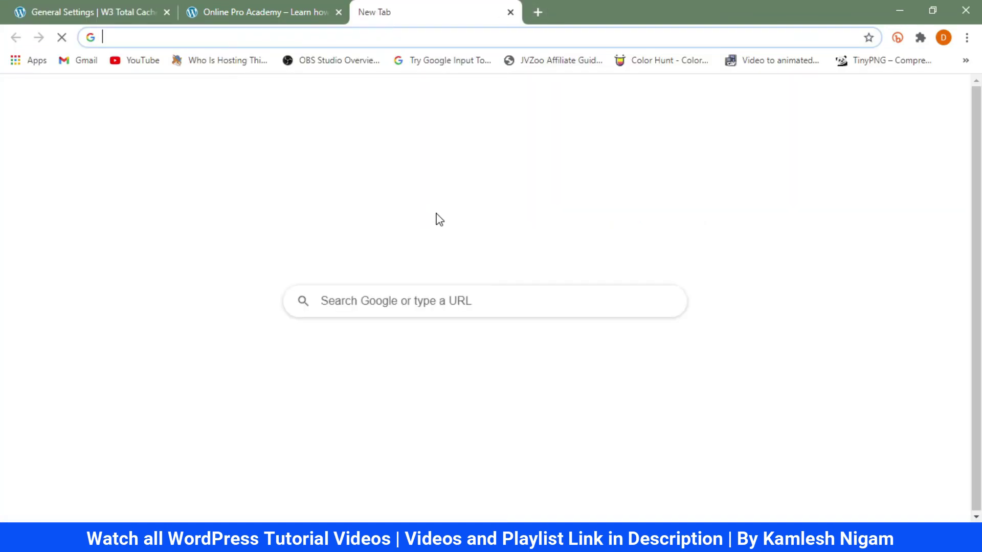
text(pingdo)
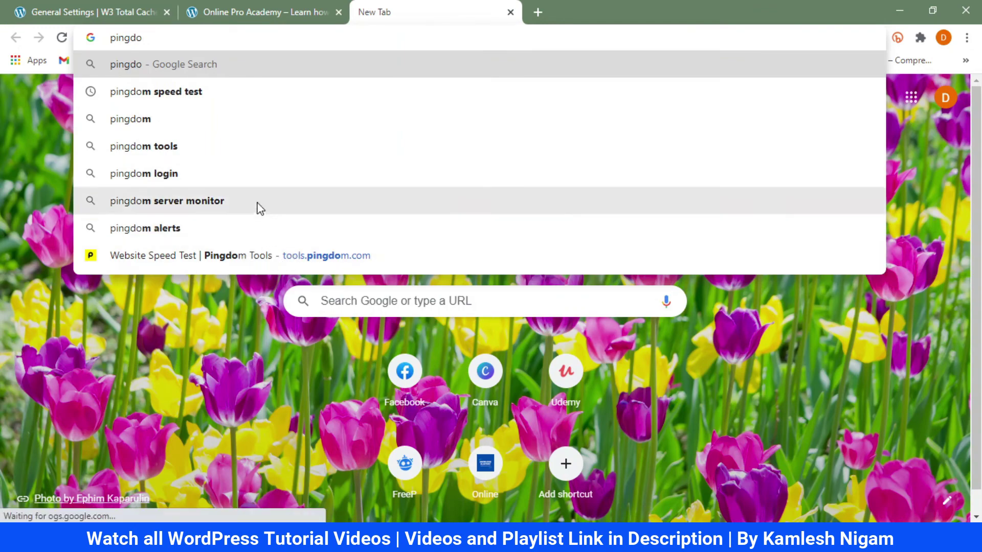
click(186, 90)
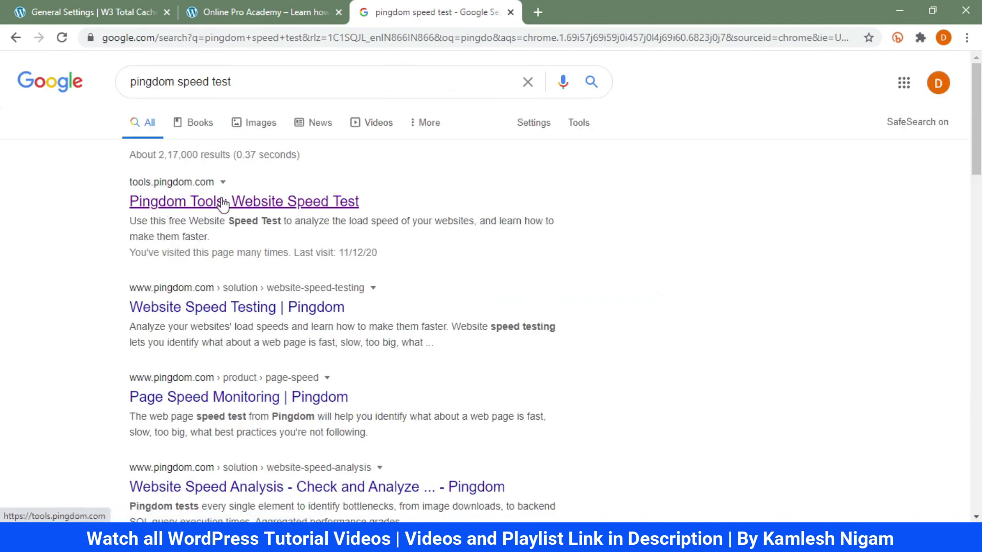
click(223, 202)
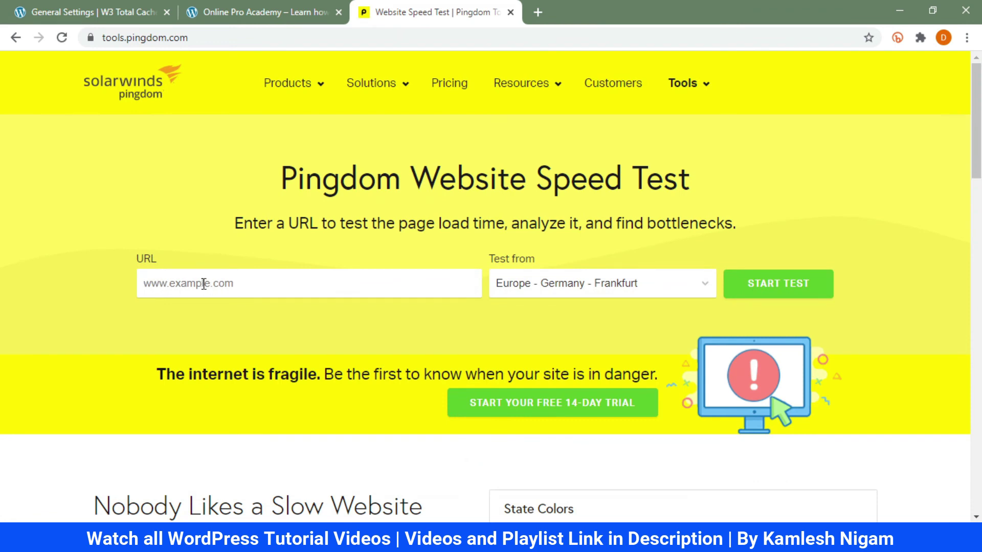
click(188, 285)
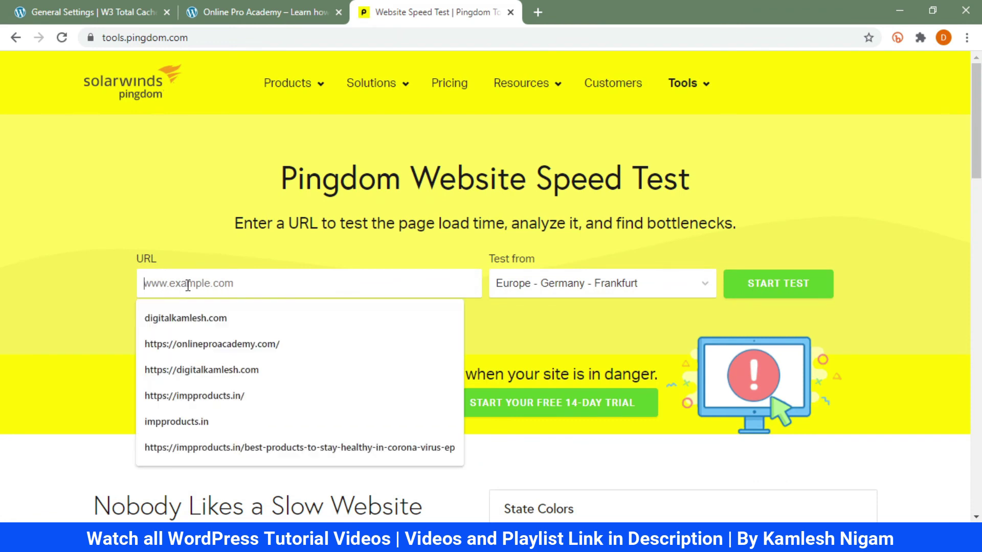
click(218, 345)
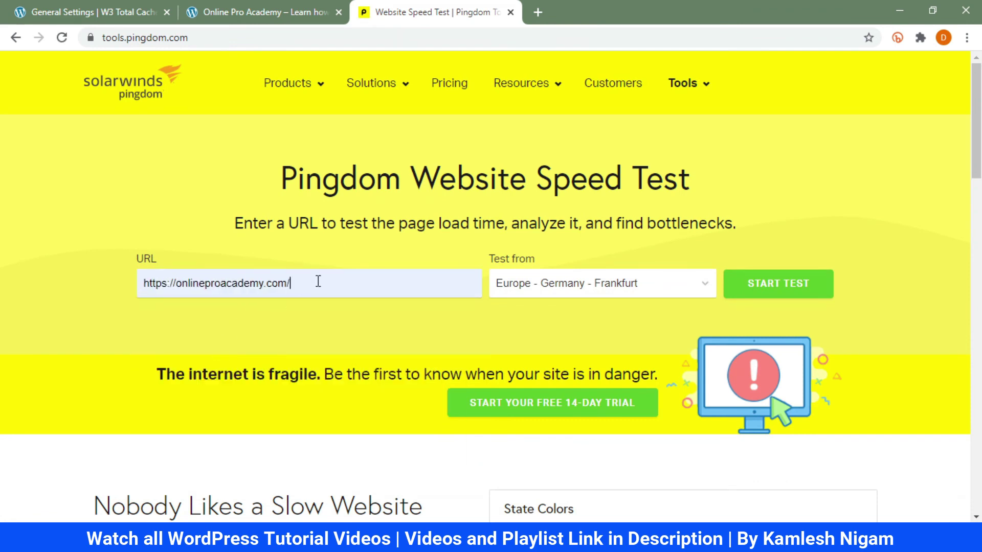
click(564, 284)
click(501, 316)
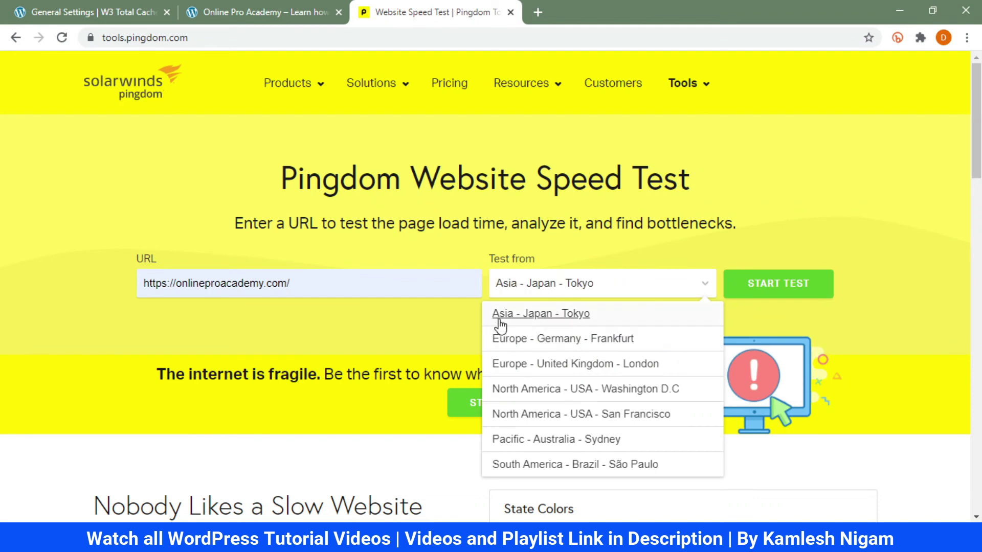
click(549, 317)
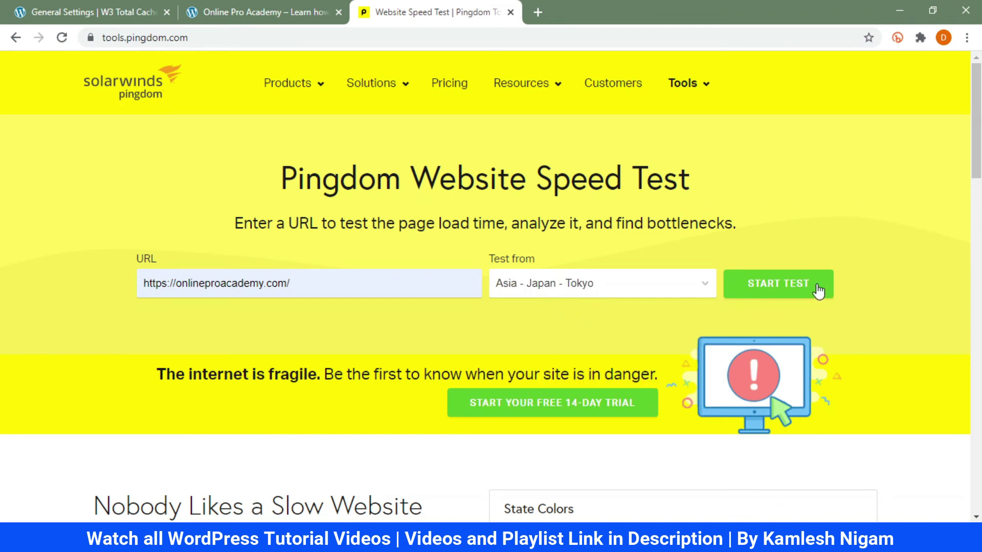
click(780, 288)
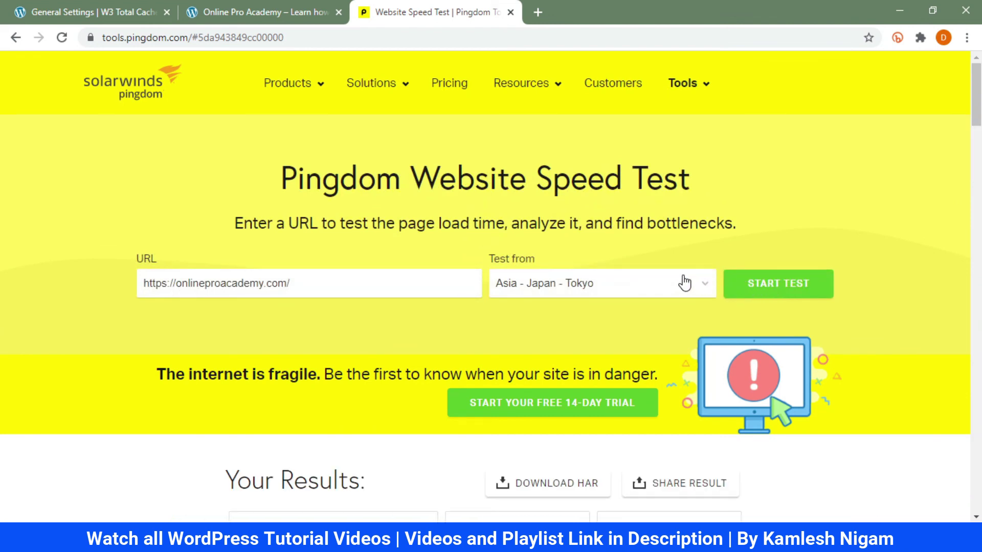
scroll(684, 282, down, 5)
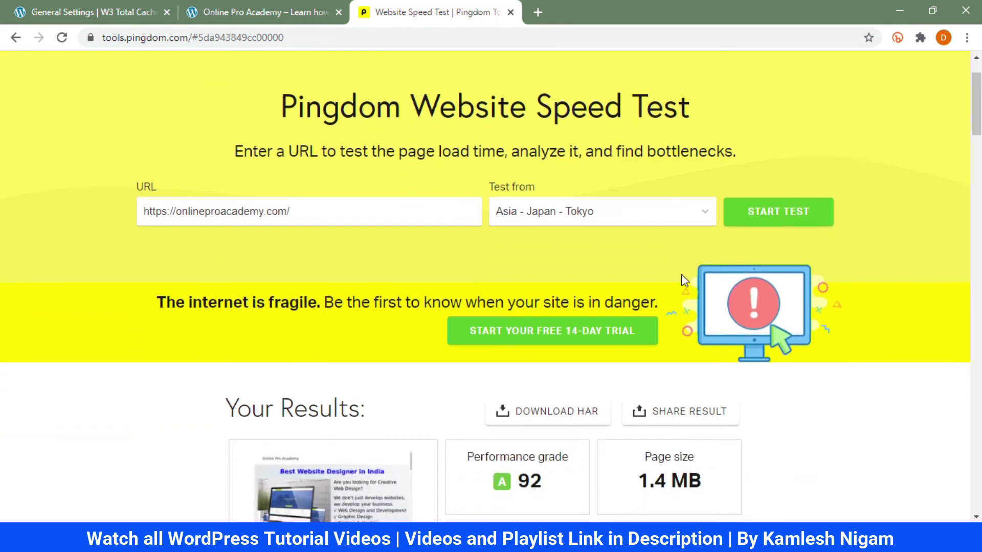